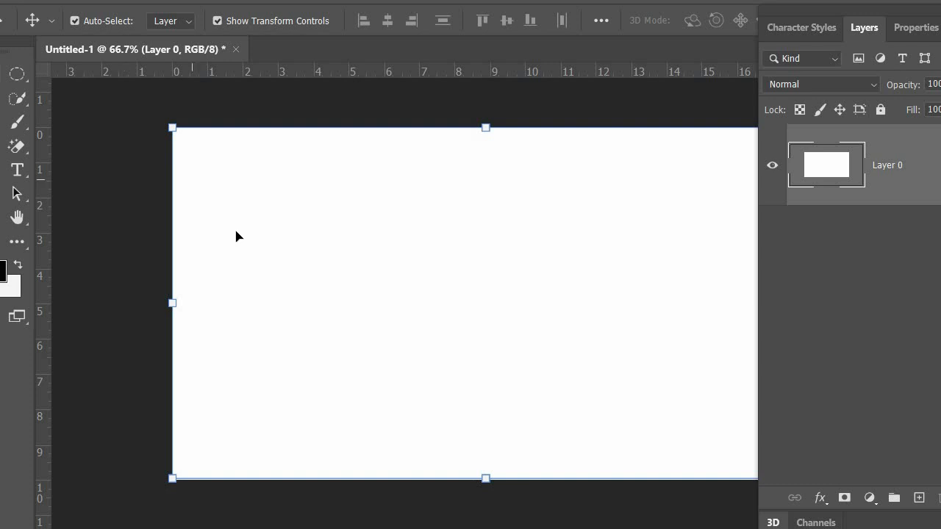
- Paste the copied dark blue and pink gradient image and convert its layer to a smart object
key(ctrl)
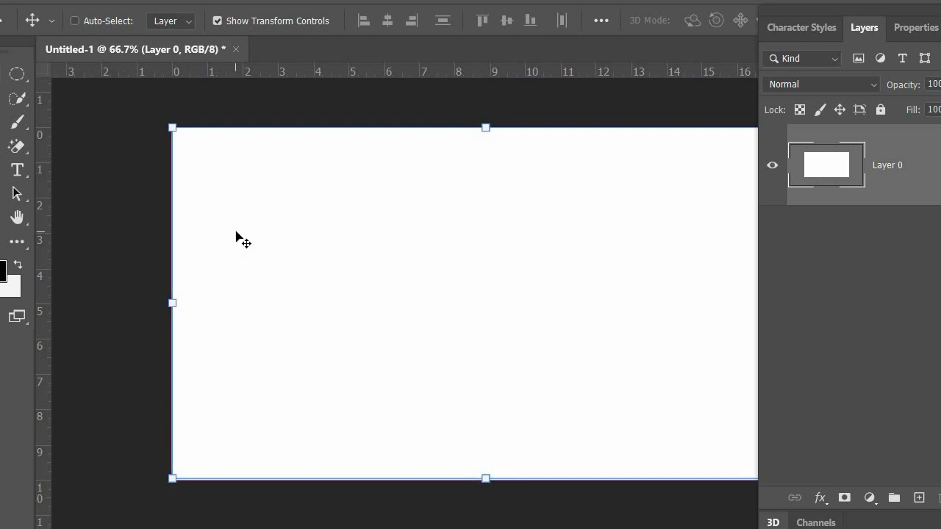
key(ctrl+v)
right_click(809, 157)
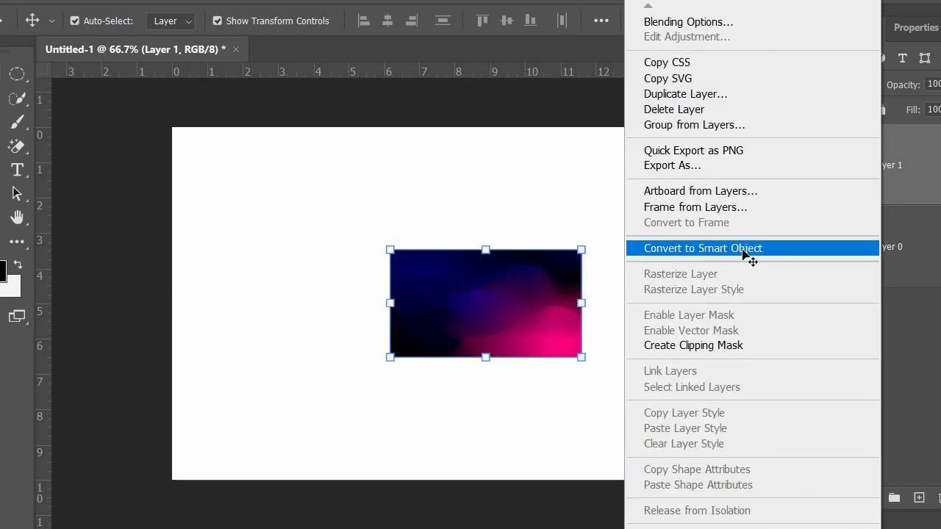
click(750, 249)
- Move the gradient image to the canvas's upper-left corner and scale it to about 309% wide and 340% high
drag(548, 260, 331, 136)
drag(361, 233, 765, 493)
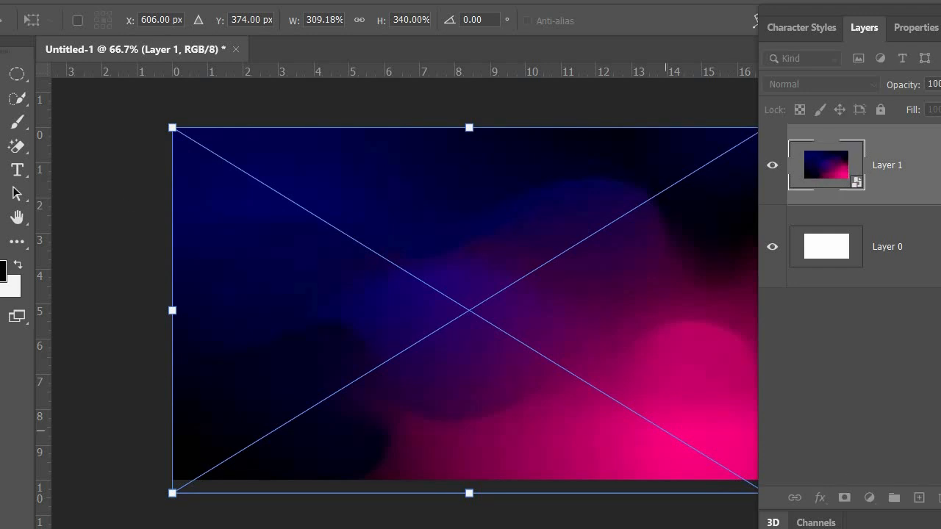
key(Return)
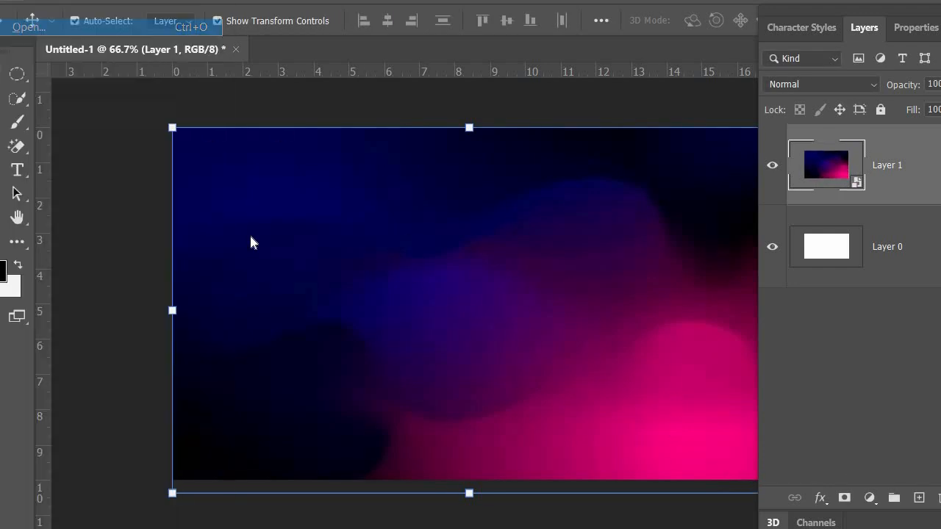
- Open sunglasses6.png and copy its poster layer into the Untitled-1 document
key(ctrl+o)
click(221, 265)
key(Return)
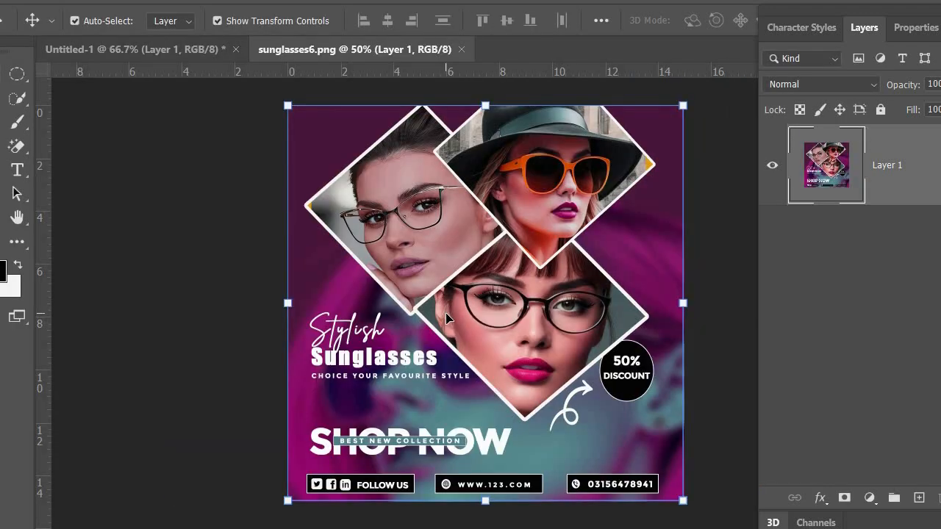
drag(137, 95, 647, 302)
- Convert the sunglasses poster to a smart object, shrink it and place it in the right half of the canvas
right_click(891, 173)
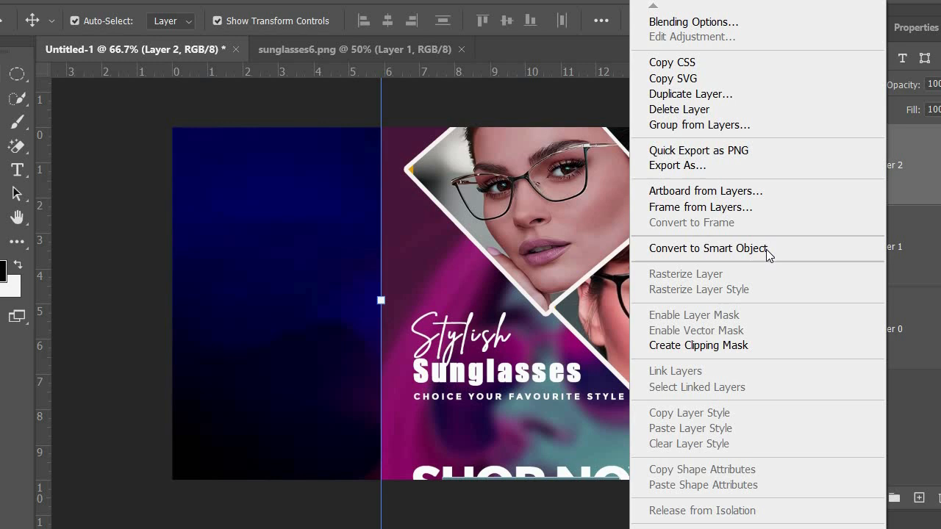
click(767, 250)
drag(509, 250, 364, 390)
drag(237, 171, 442, 408)
drag(593, 459, 544, 228)
drag(389, 174, 506, 257)
- Duplicate the poster, enlarge the copy over the left of the canvas and stack it beneath the small poster
drag(607, 310, 262, 210)
key(Return)
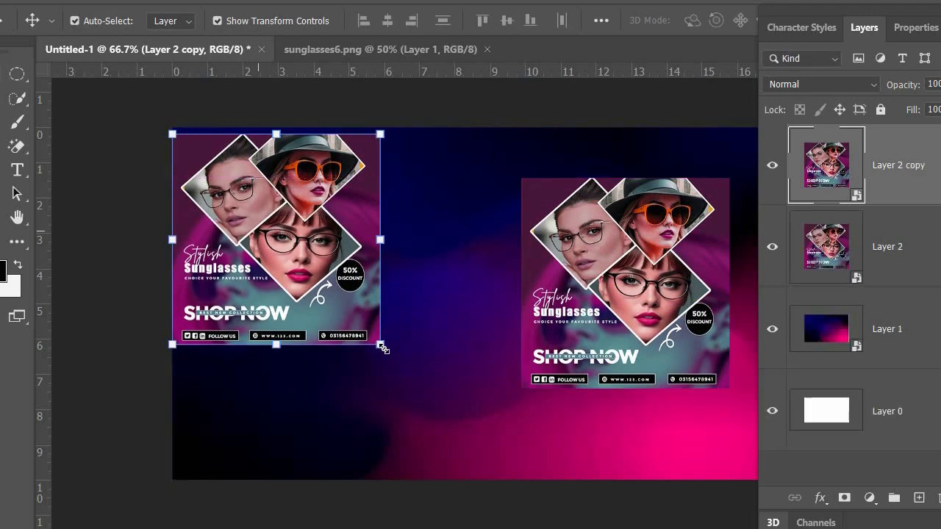
key(ctrl+t)
drag(381, 346, 625, 528)
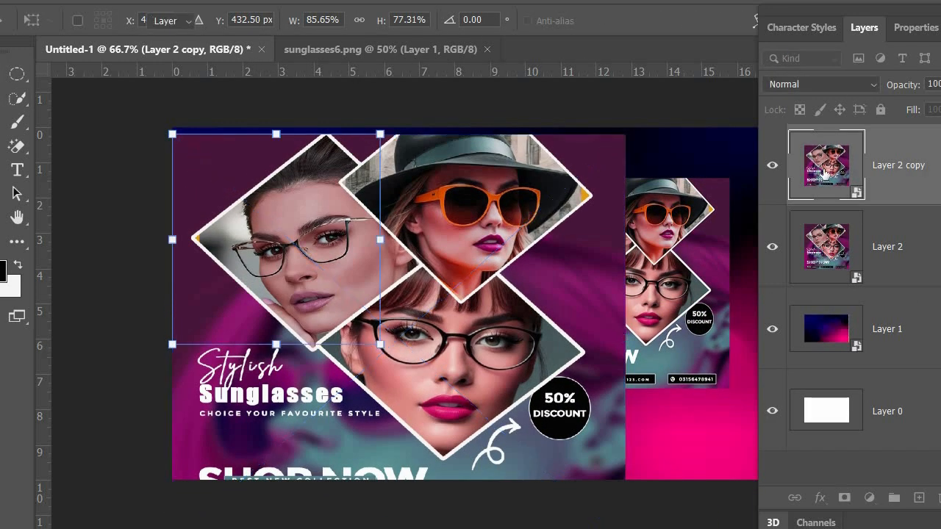
key(Return)
key(alt+bracketleft)
key(ctrl+bracketright)
- Stretch the gradient background to cover the white strip along the canvas's right edge
scroll(622, 395, down, 2)
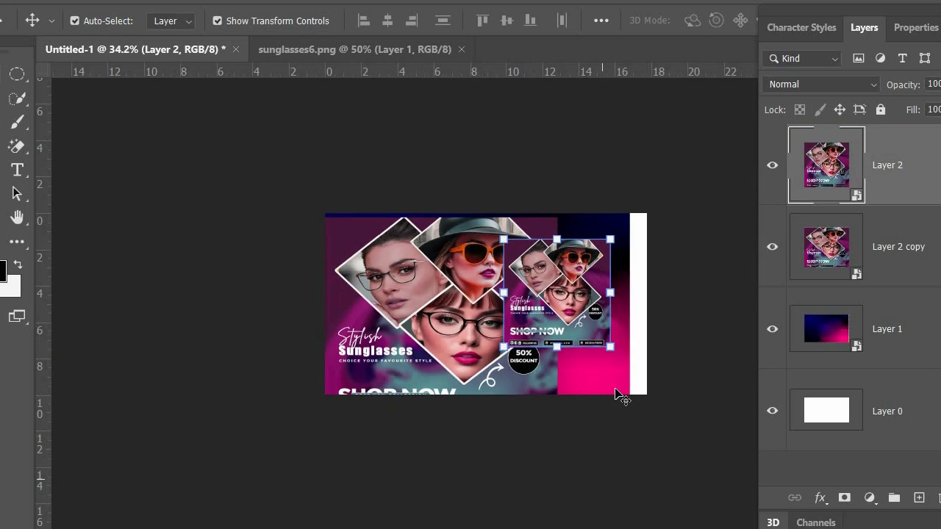
click(622, 394)
key(ctrl+t)
key(Return)
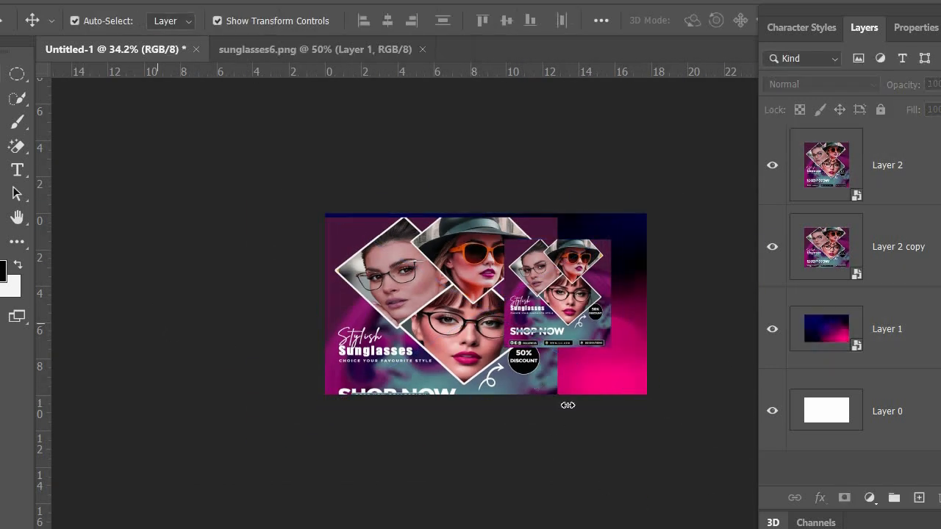
- Enlarge the poster copy to about 151% wide and 139% high and position it to cover the whole canvas
key(alt+bracketright)
drag(557, 431, 631, 488)
drag(473, 368, 518, 421)
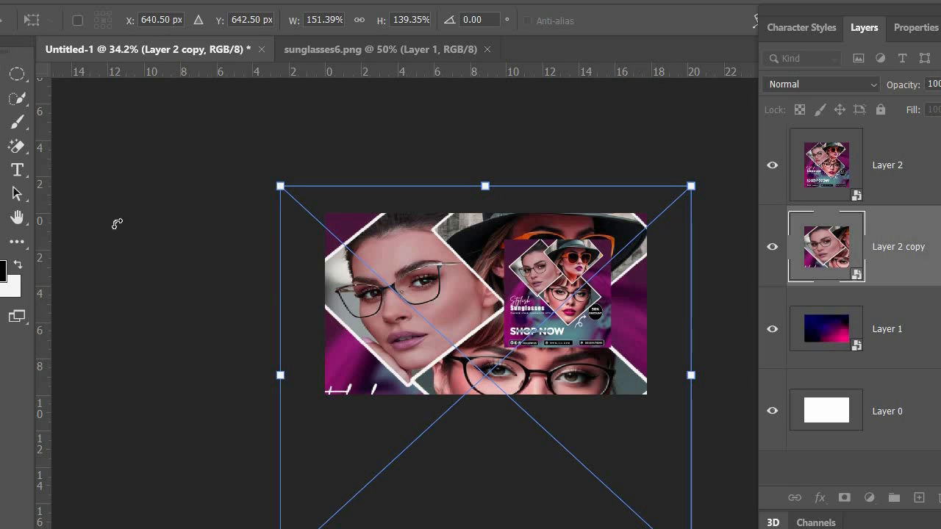
key(Return)
- Apply a Motion Blur with a 27° angle and 46-pixel distance to the enlarged poster copy and lower its opacity to 29%
key(alt+bracketright)
key(alt+bracketleft)
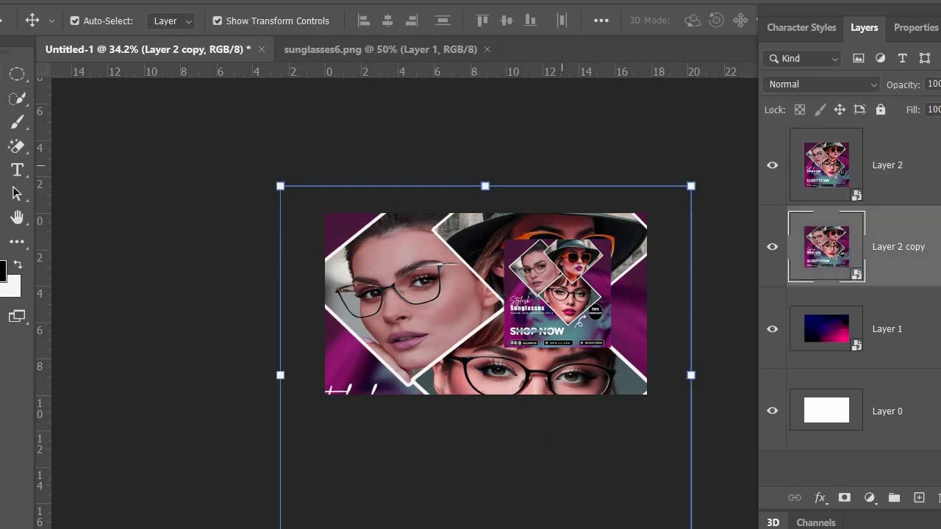
key(alt+f)
key(Escape)
key(alt+t)
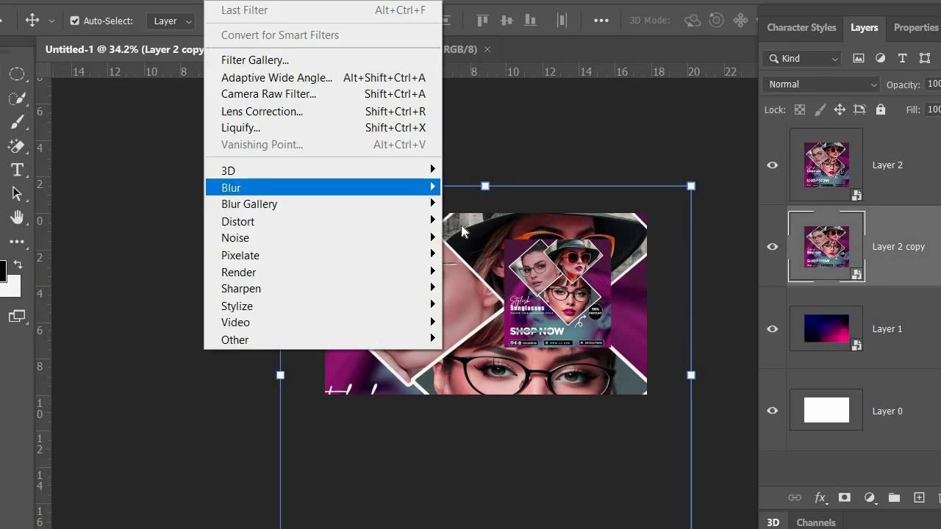
mouse_move(243, 187)
key(Down)
key(Down)
key(Return)
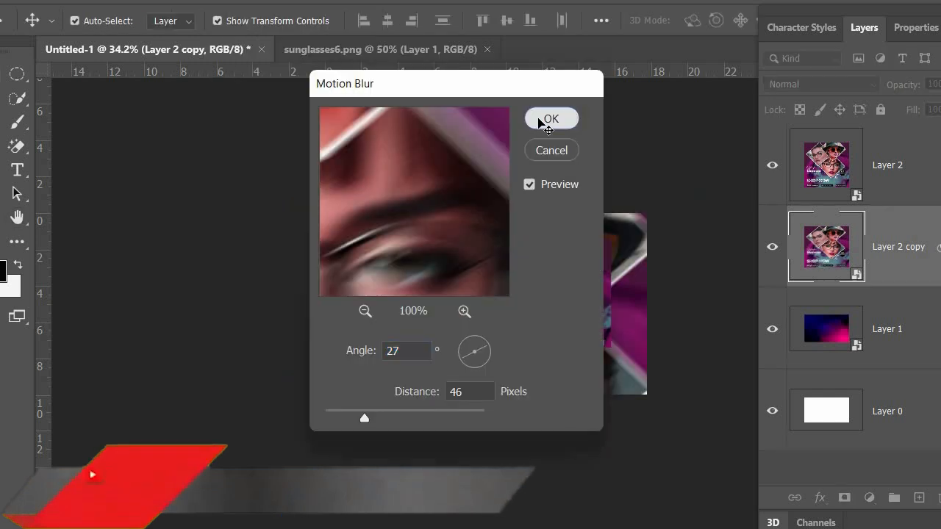
click(542, 121)
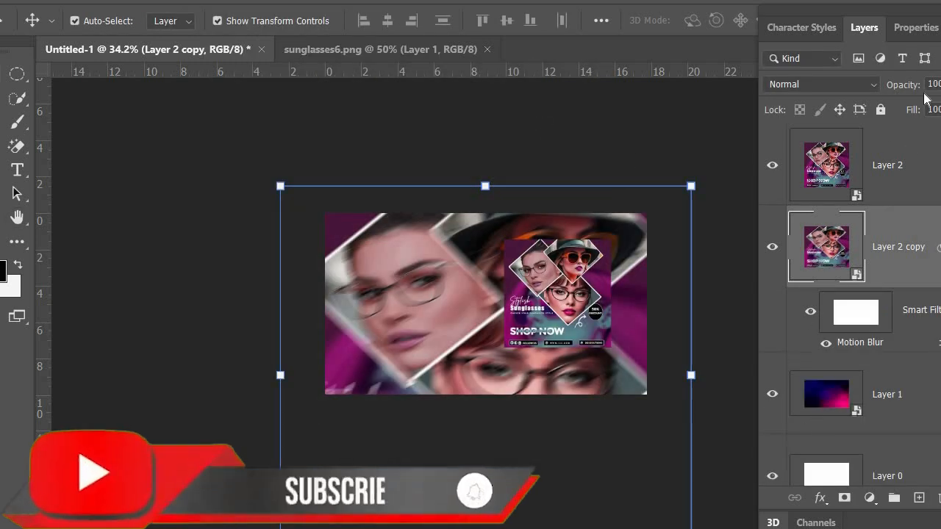
drag(937, 85, 901, 103)
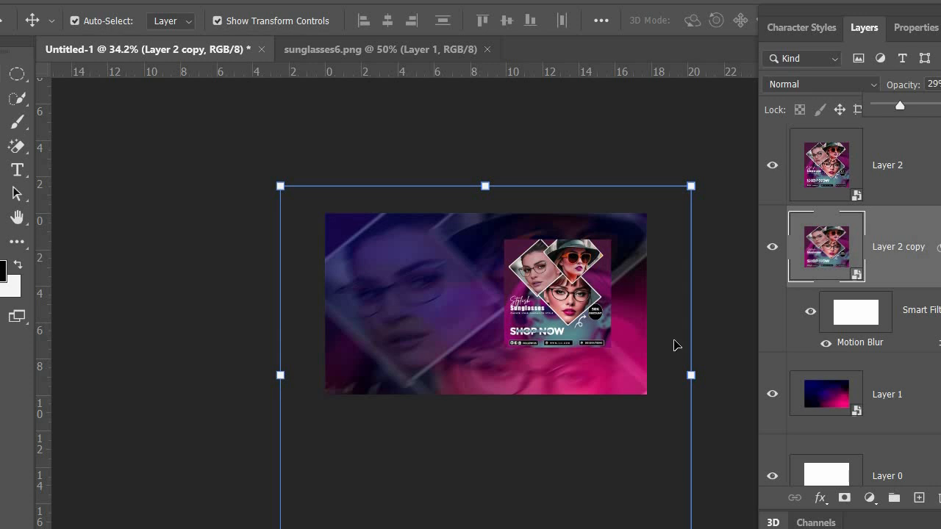
- Add an orange Stroke layer style around the small poster
scroll(677, 345, up, 3)
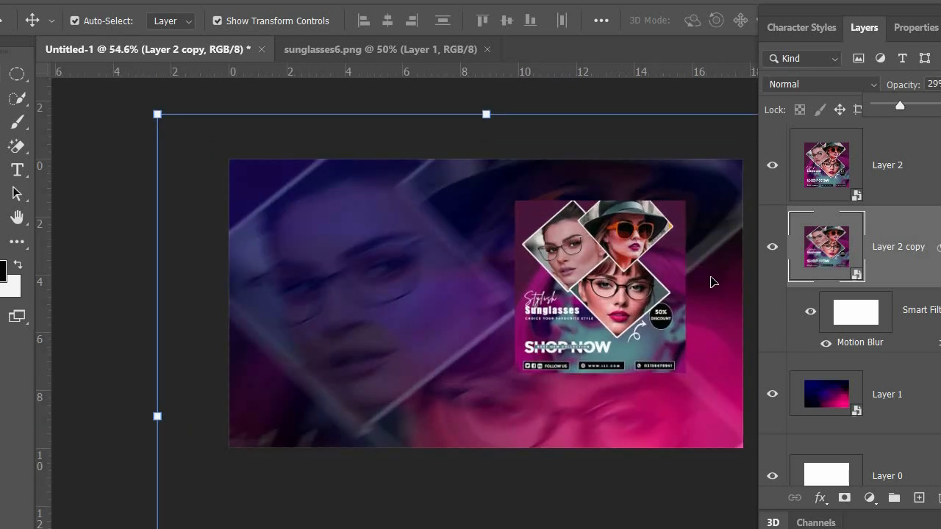
right_click(836, 193)
click(761, 183)
click(279, 185)
drag(342, 96, 513, 126)
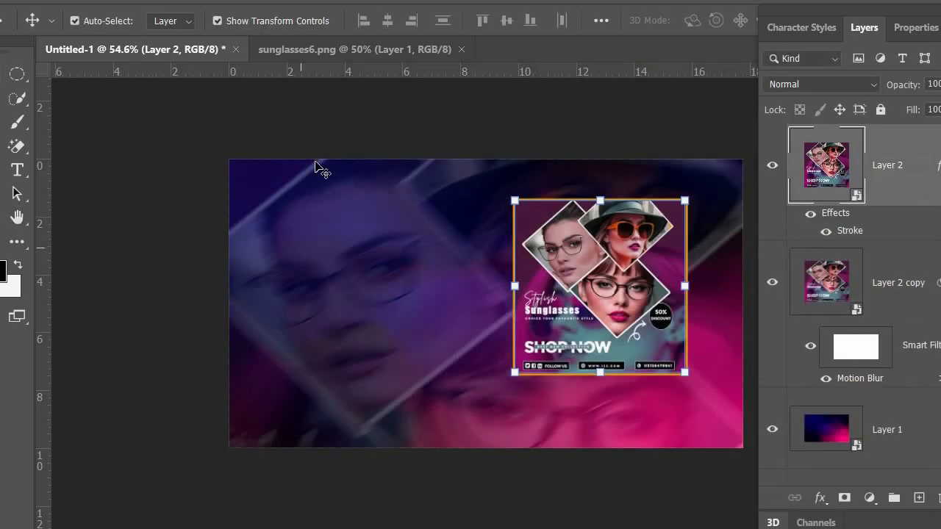
- Draw an orange rectangle of about 557 × 520 px behind the small poster, above the blurred copy layer
key(u)
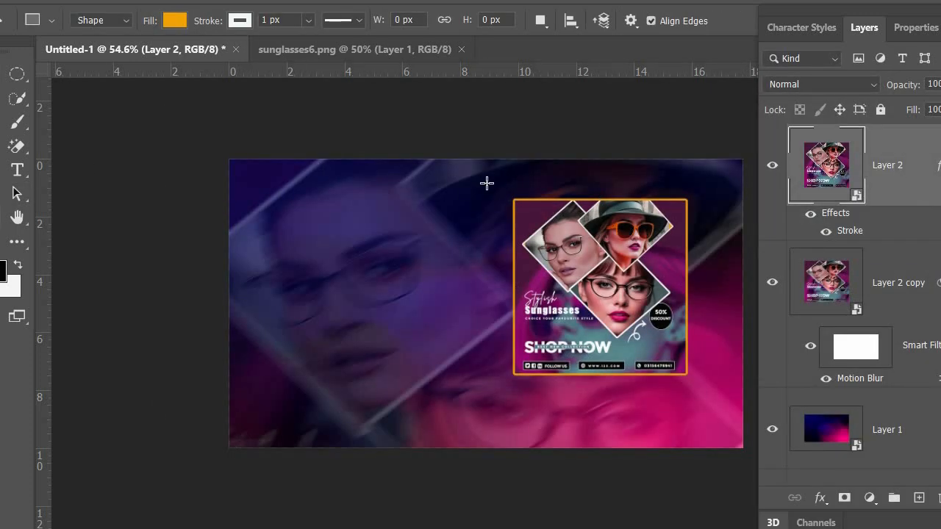
click(828, 294)
click(822, 188)
key(v)
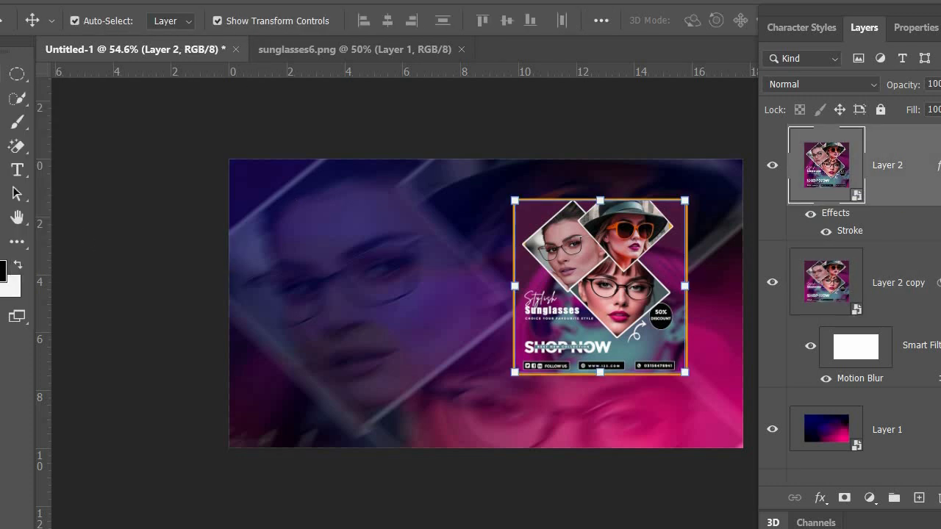
click(827, 283)
key(u)
drag(483, 184, 707, 392)
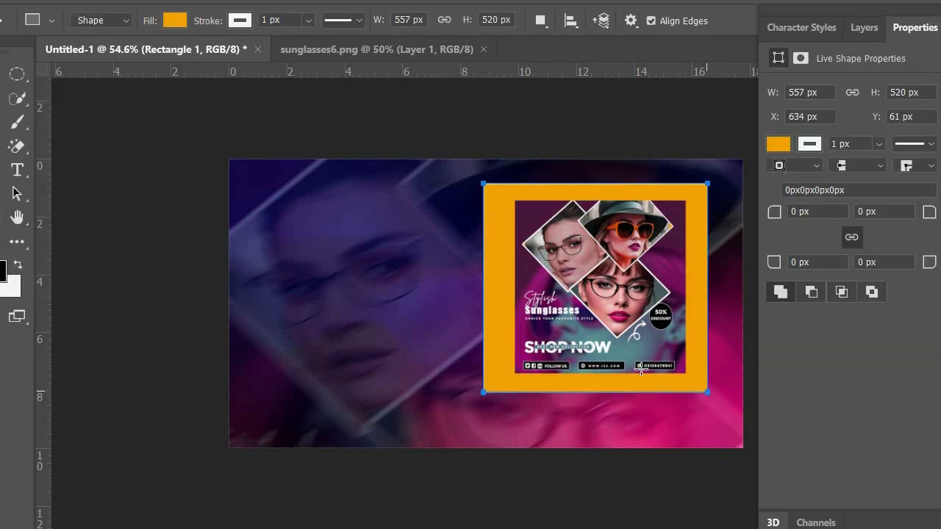
- Reposition the small poster and the orange rectangle so the poster sits centred inside it
key(v)
click(604, 345)
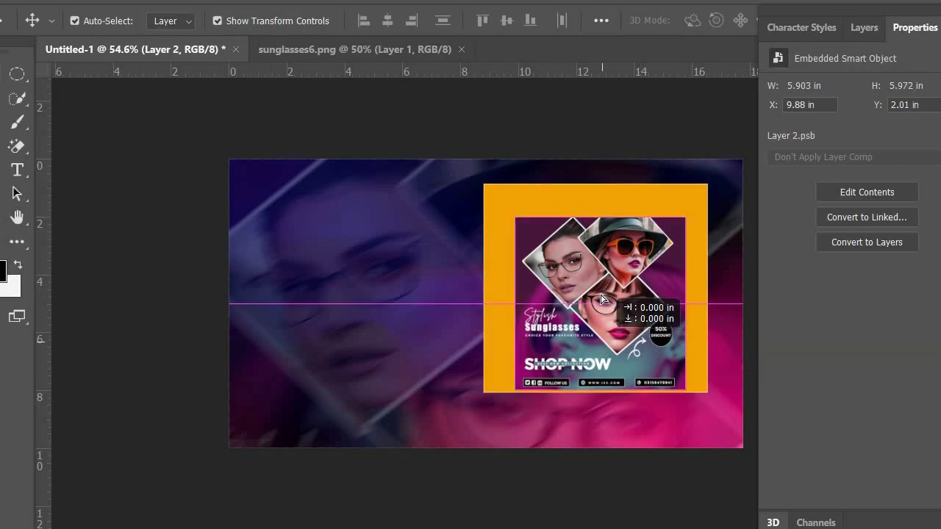
click(163, 294)
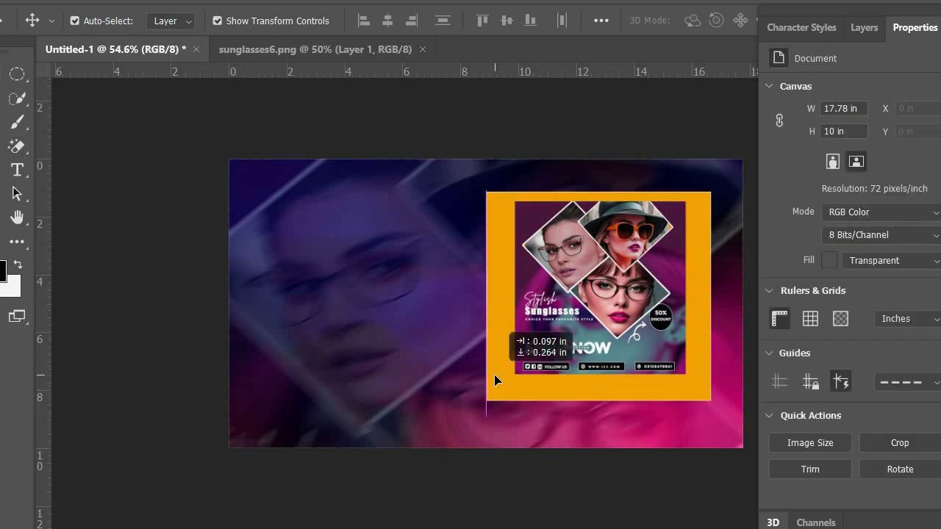
click(496, 380)
- Feather the orange rectangle's mask so it turns into a soft glow around the poster
click(801, 58)
drag(910, 213, 856, 214)
click(123, 240)
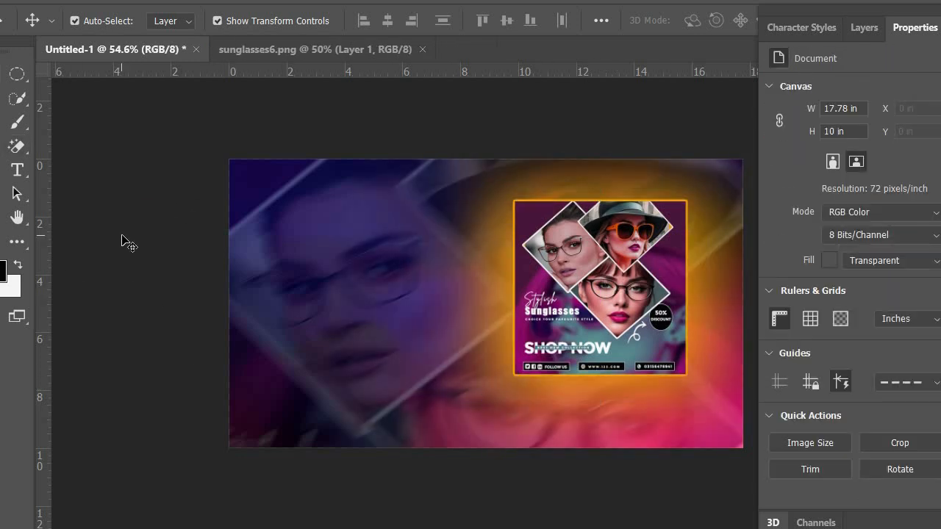
- Add a new layer on top and try painting along the canvas edges with a white 300-pixel brush at 13% opacity
key(b)
key(F7)
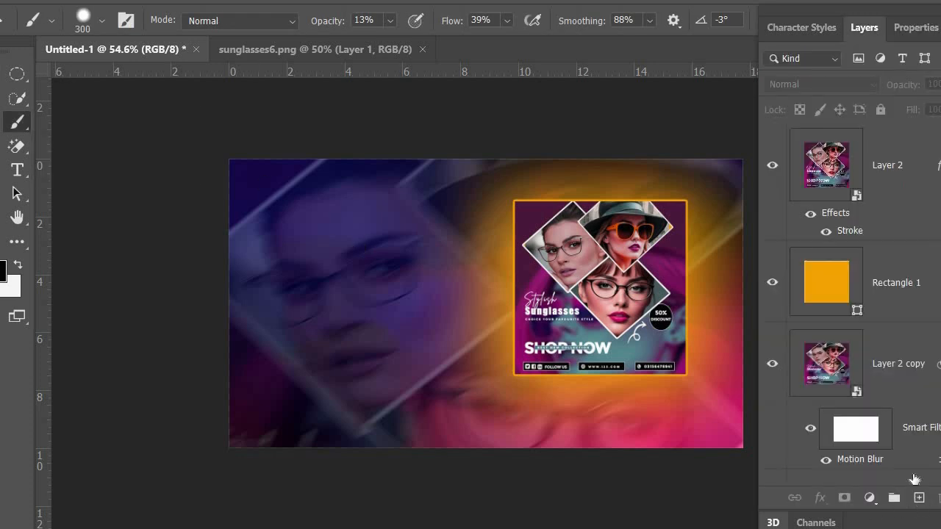
click(919, 498)
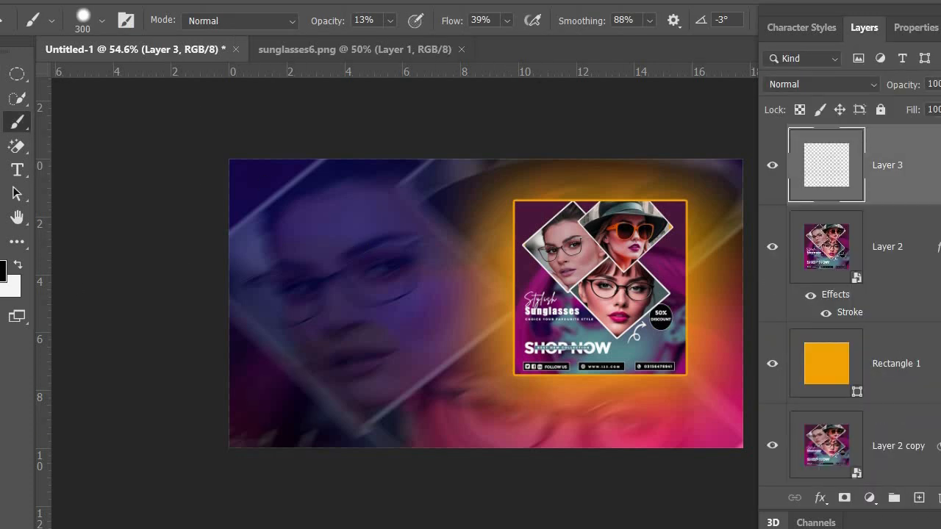
click(7, 271)
click(242, 77)
key(Return)
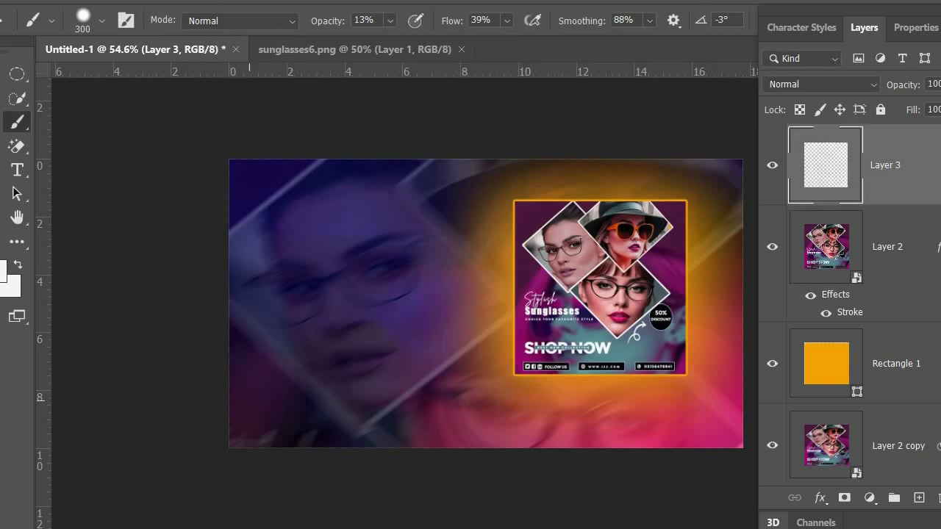
drag(250, 166, 660, 167)
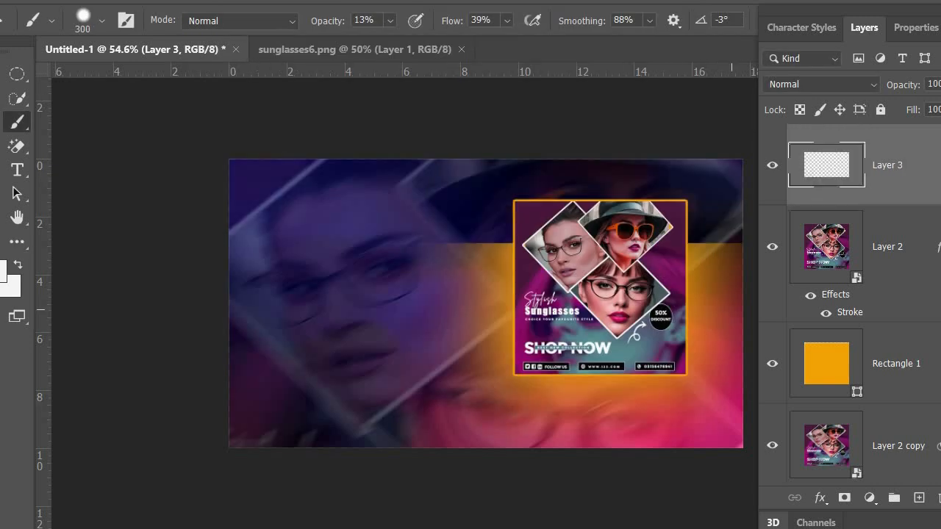
mouse_move(732, 309)
mouse_down()
mouse_move(471, 308)
mouse_move(641, 427)
mouse_up()
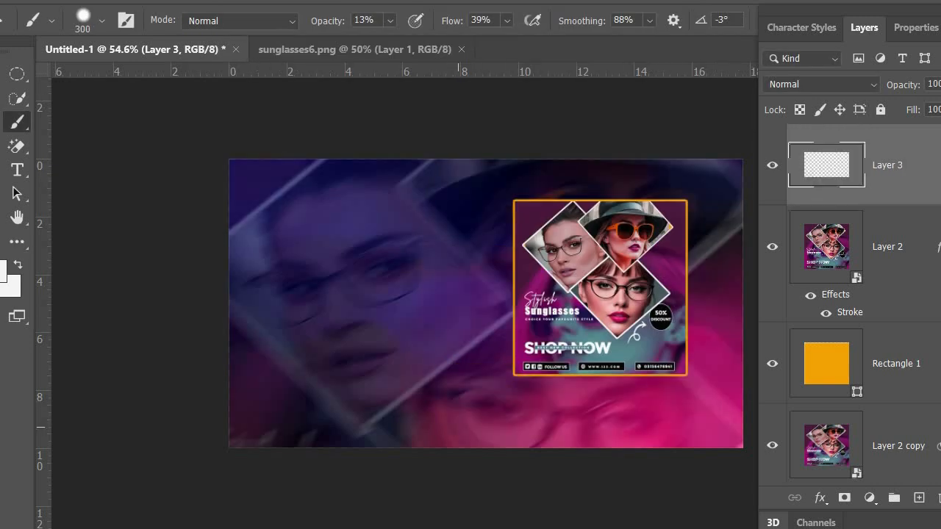
- Undo the white edge painting and the new layer, then deselect all layers with the Move tool
key(ctrl+z)
key(ctrl+z)
key(ctrl+z)
key(ctrl+z)
key(ctrl+z)
key(ctrl+z)
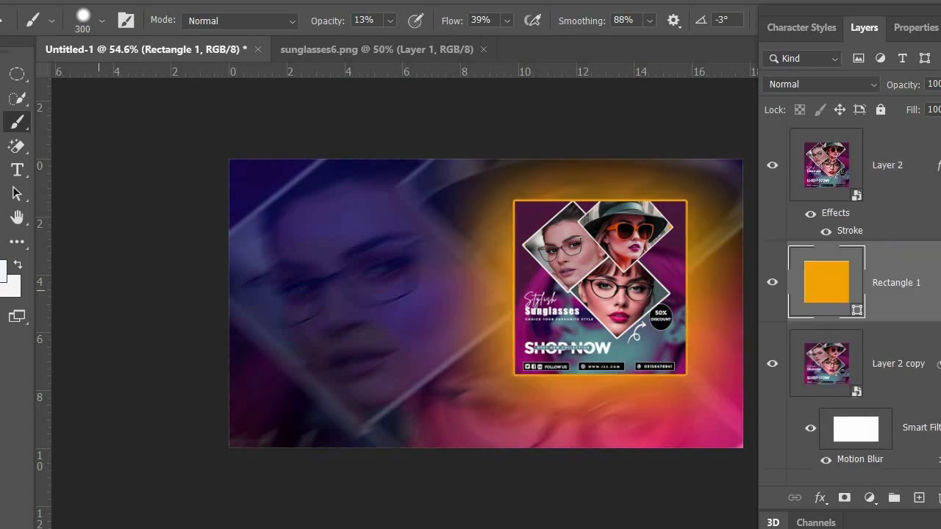
key(v)
click(142, 243)
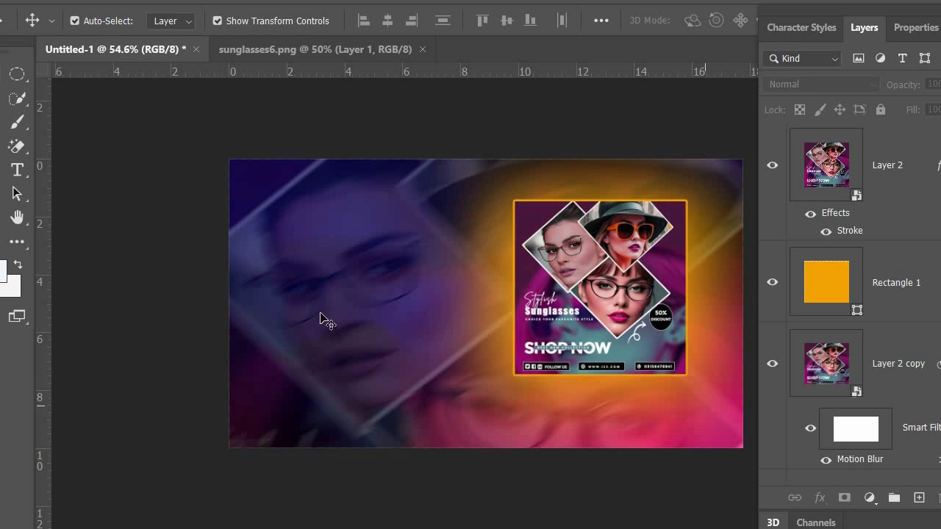
- Save the document as a Photoshop file named thumbnail in the Downloads folder
key(alt+f)
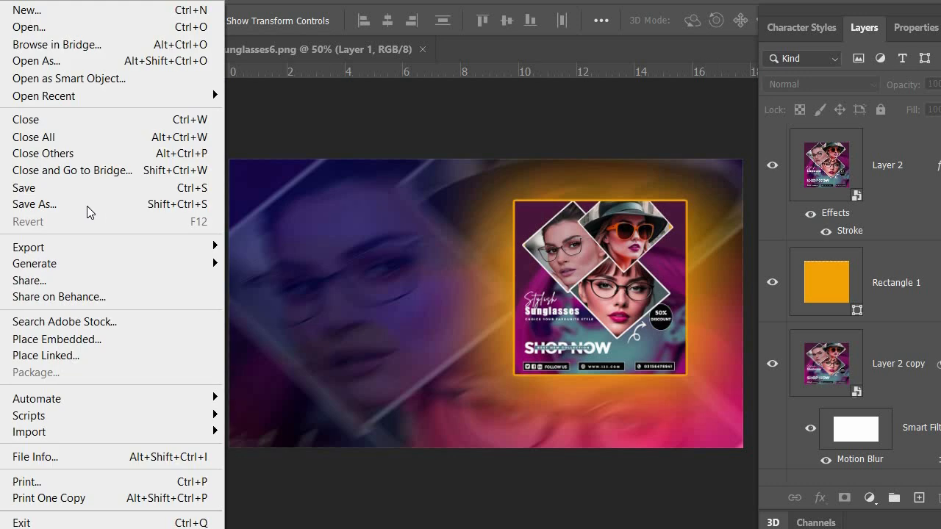
click(88, 208)
key(Return)
key(BackSpace)
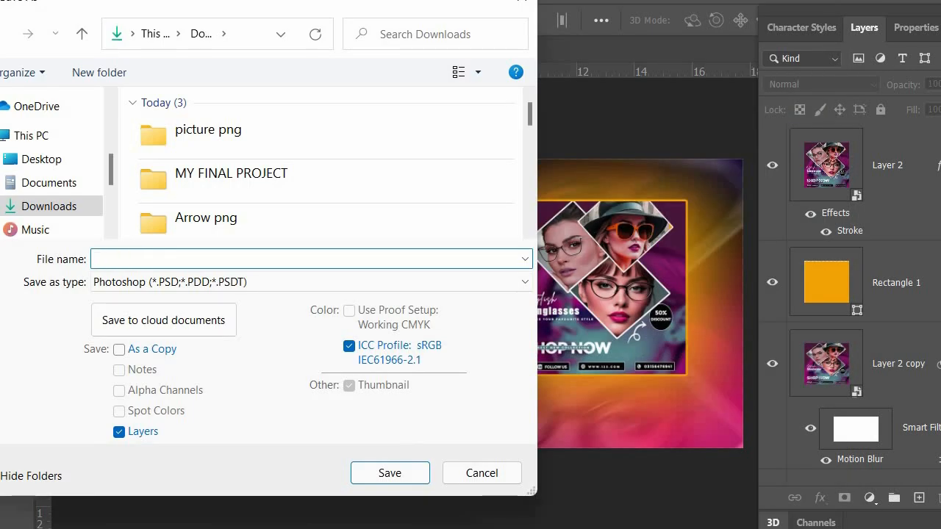
text(thumbnail)
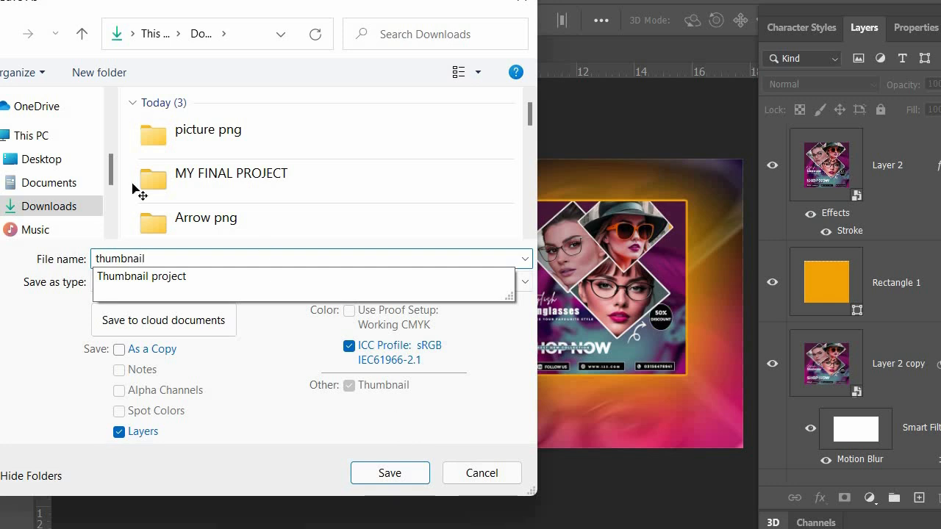
key(Return)
- Choose Impact as the font for the Type tool
click(20, 171)
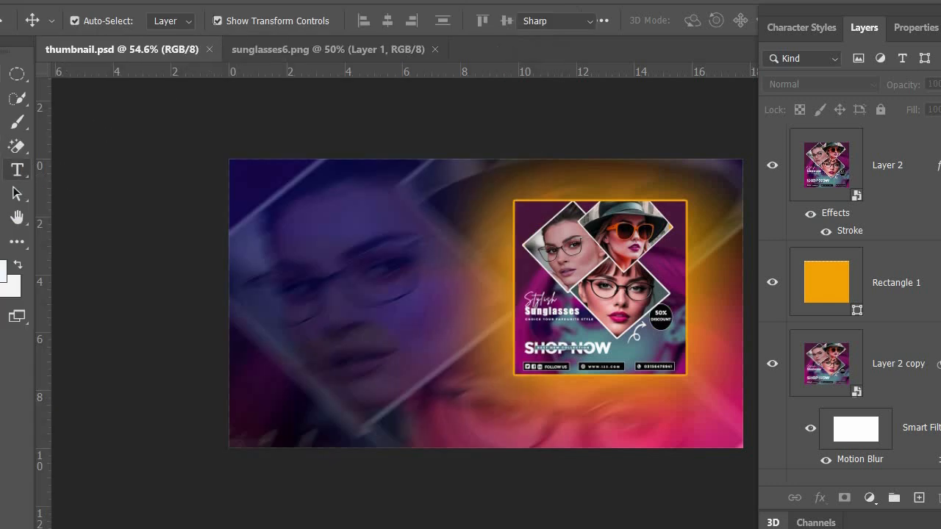
click(234, 21)
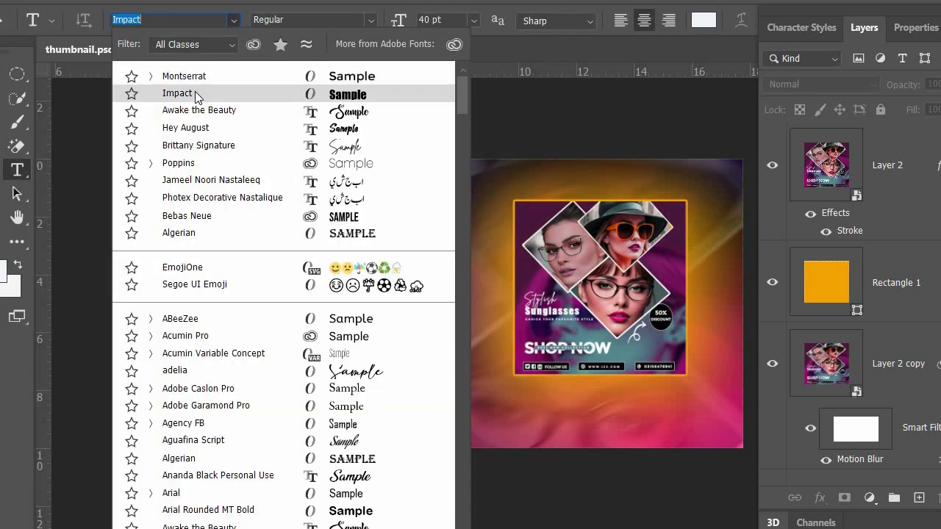
key(Return)
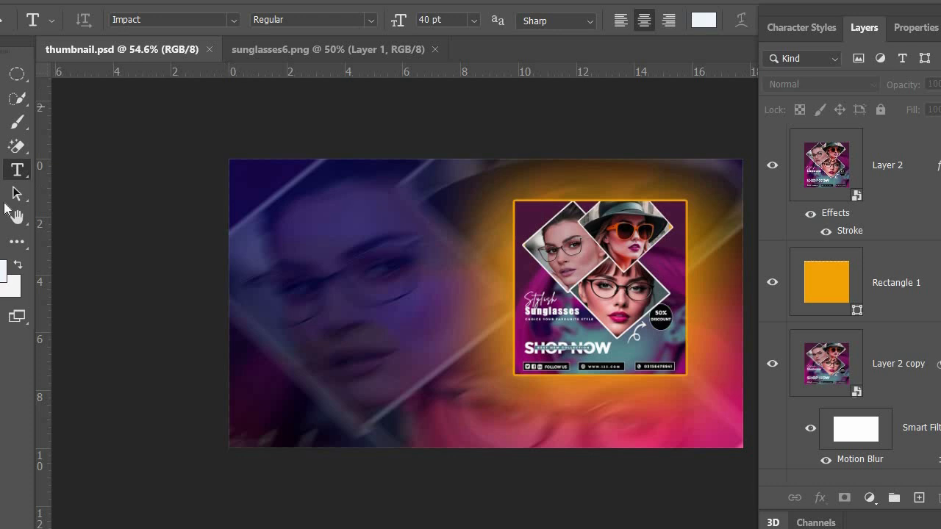
- Place two horizontal and two vertical guides along the Crop tool's thirds lines, then leave the crop without trimming
click(16, 242)
key(c)
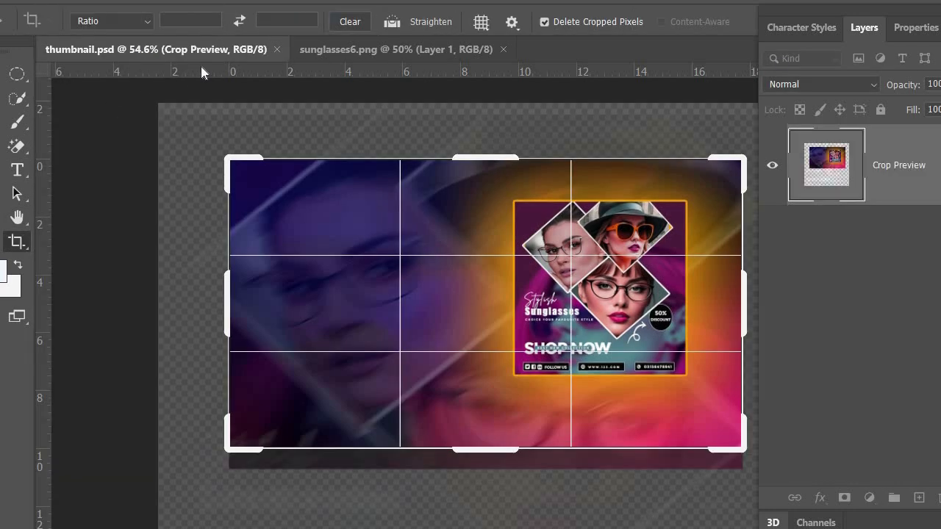
drag(246, 71, 278, 351)
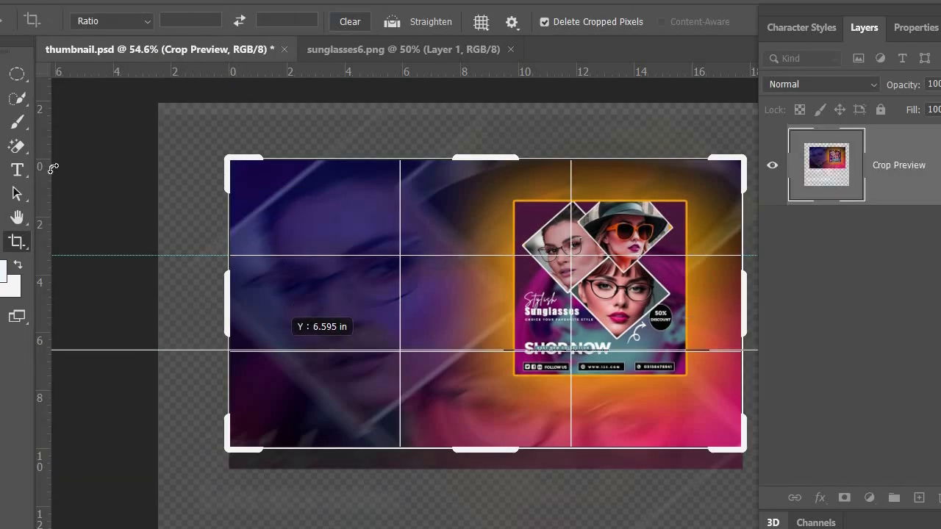
drag(48, 169, 400, 213)
drag(44, 250, 571, 260)
key(Return)
key(v)
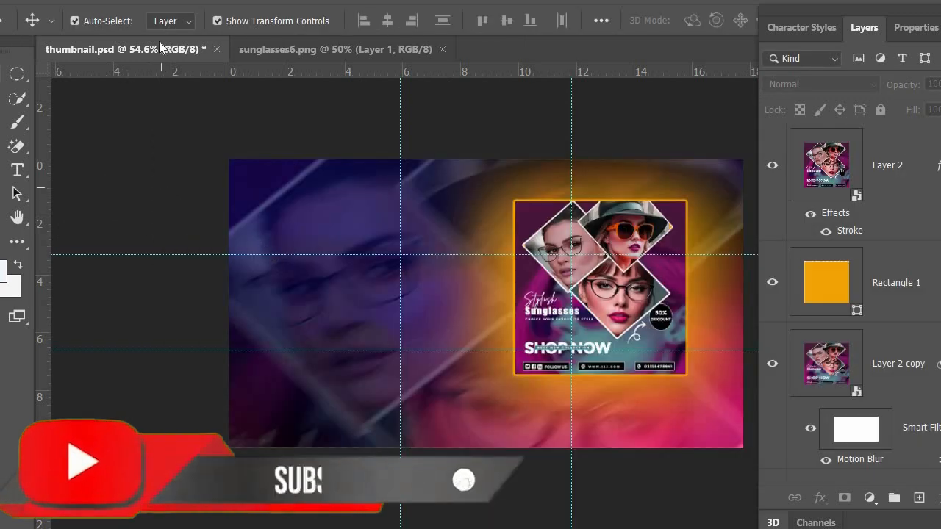
- Add the text SUN GLASSES in white 72 pt Impact over the upper left part of the background
key(t)
click(475, 20)
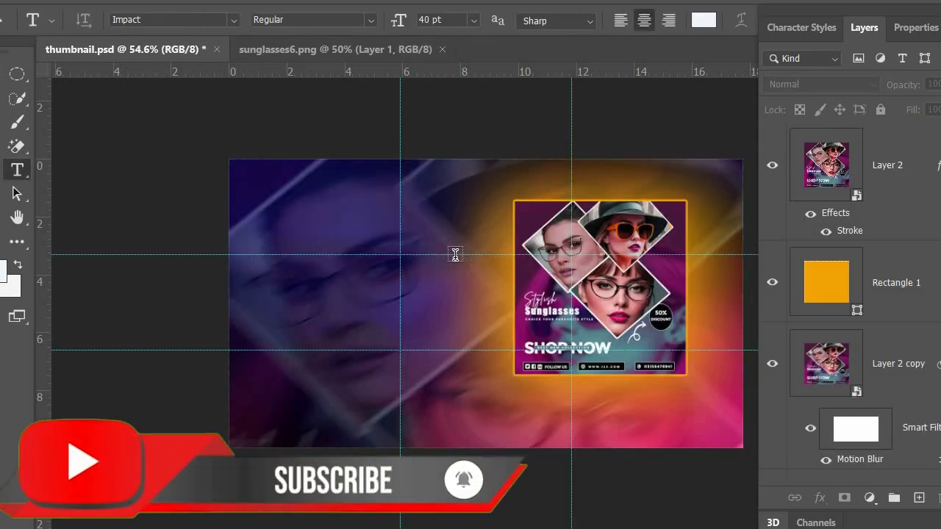
click(445, 255)
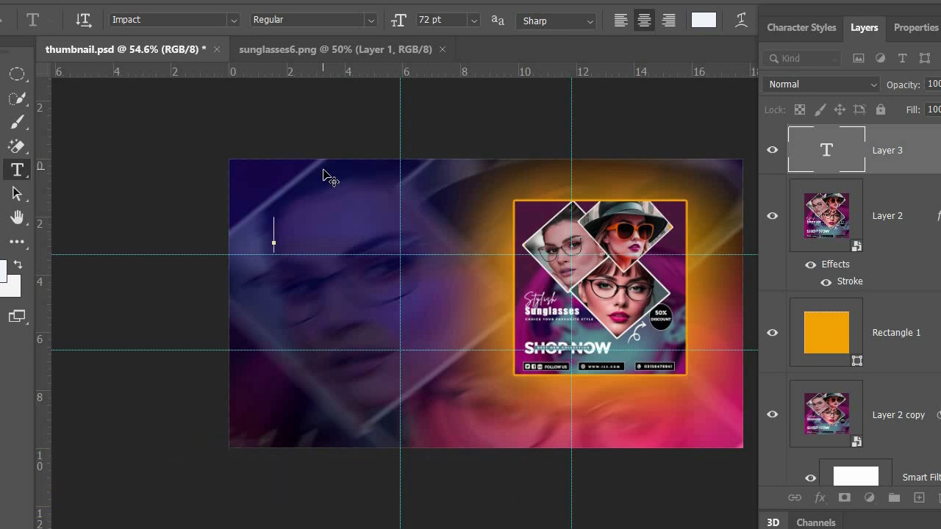
text(SUN)
text( GLASSES)
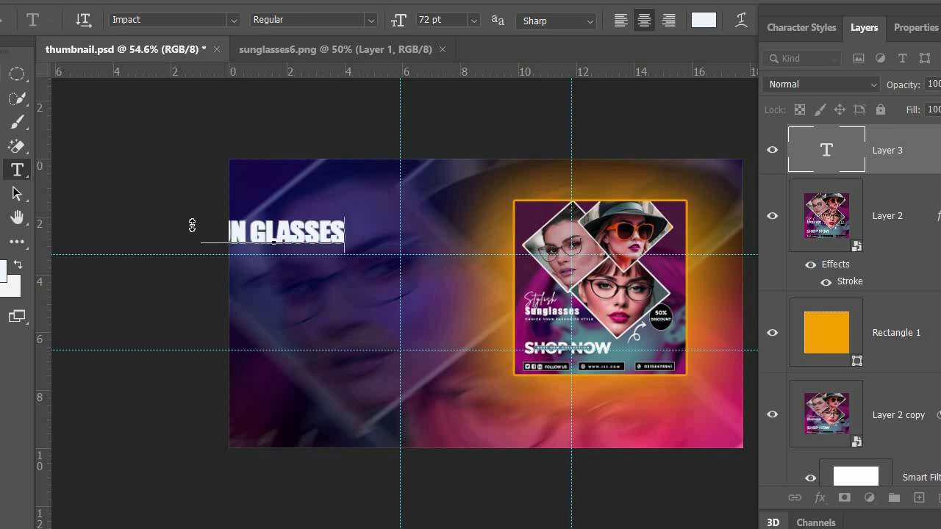
key(ctrl+Return)
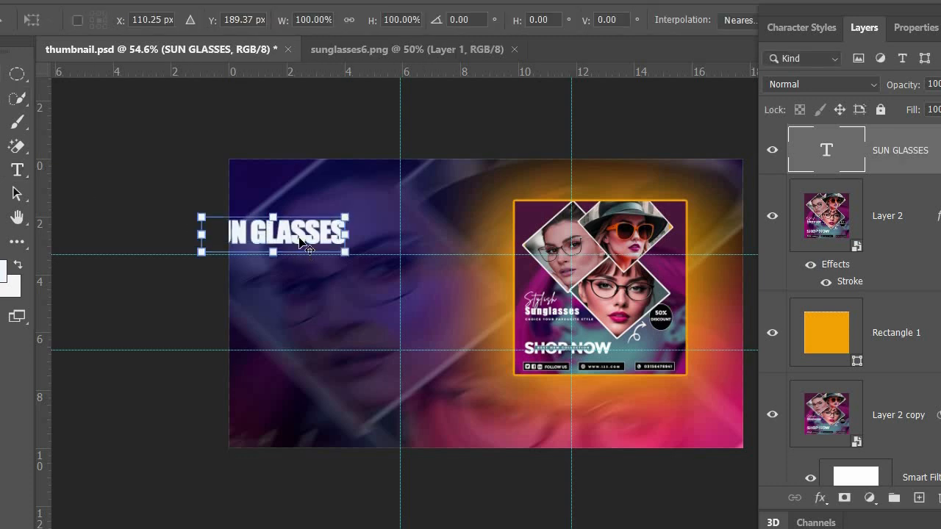
- Move the SUN GLASSES text fully onto the canvas and set its size to 100 pt
drag(311, 244, 384, 257)
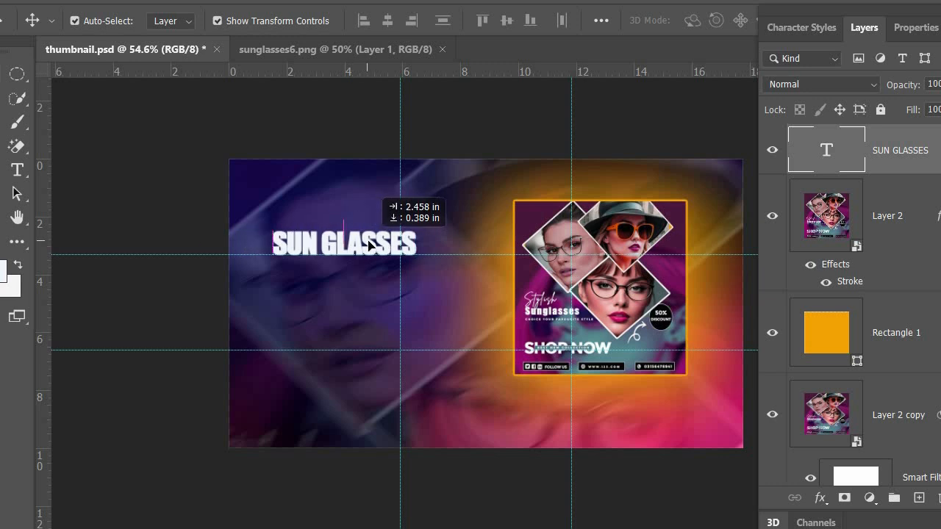
click(184, 248)
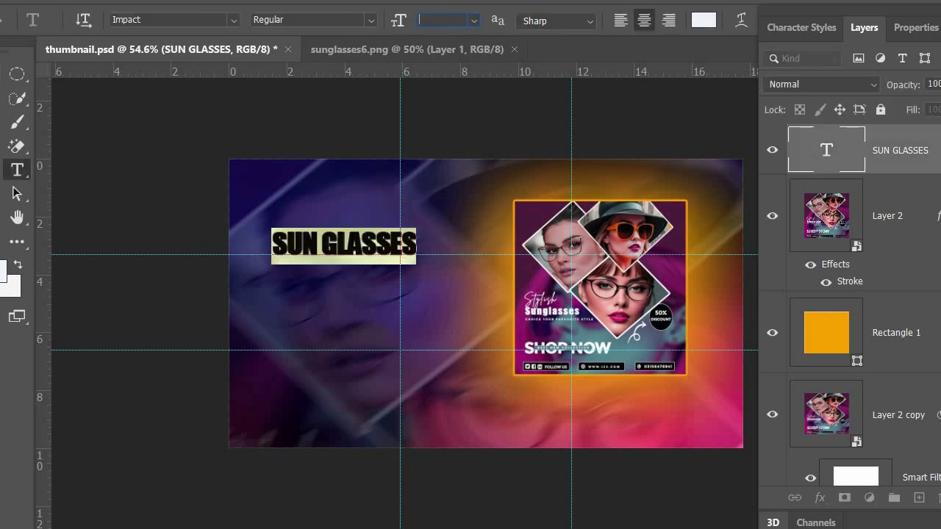
text(00)
key(Return)
key(ctrl+Return)
click(176, 110)
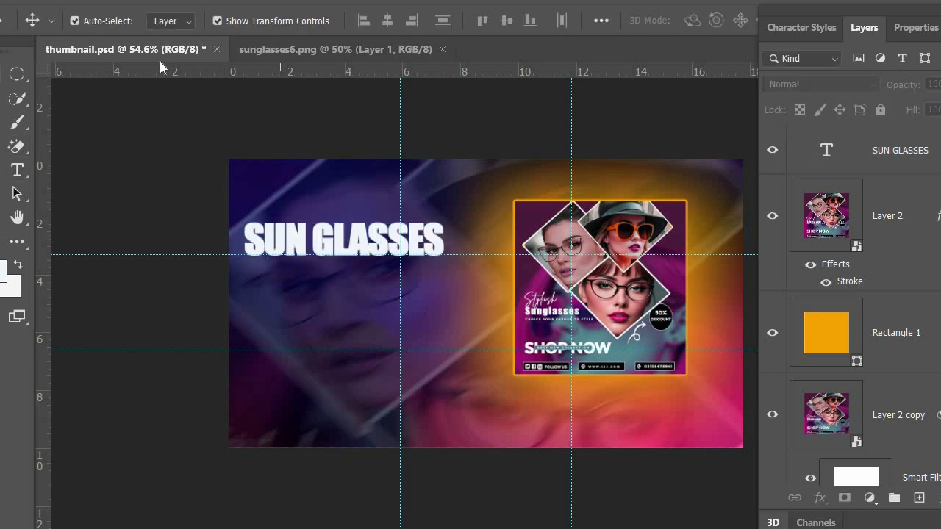
- Add the text Social Media in orange 100 pt Hey August and place it directly beneath the SUN GLASSES heading
key(t)
click(253, 274)
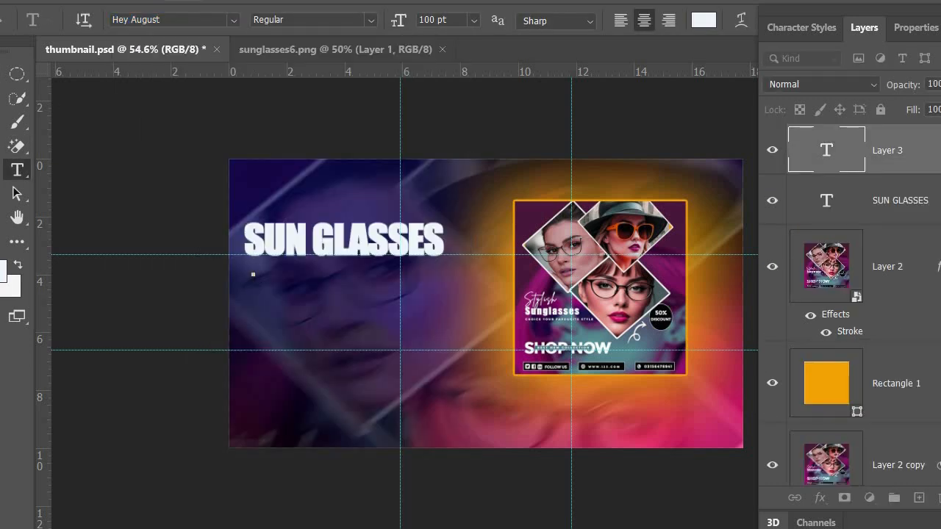
click(703, 20)
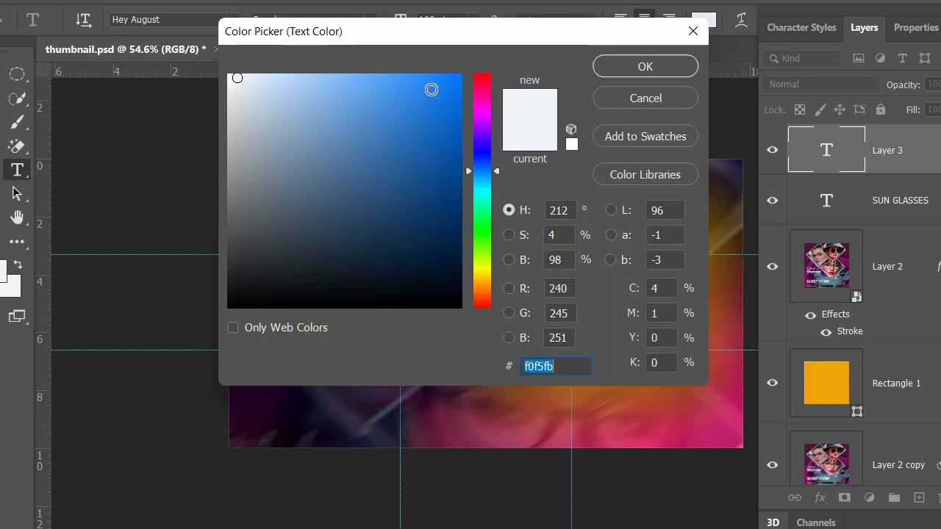
text(f3c610)
click(668, 65)
text(S)
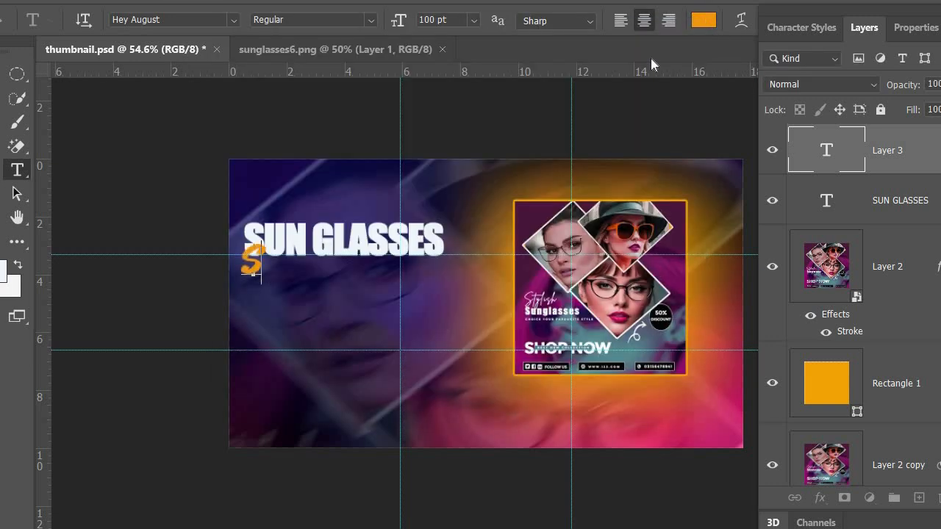
text(ocial Media)
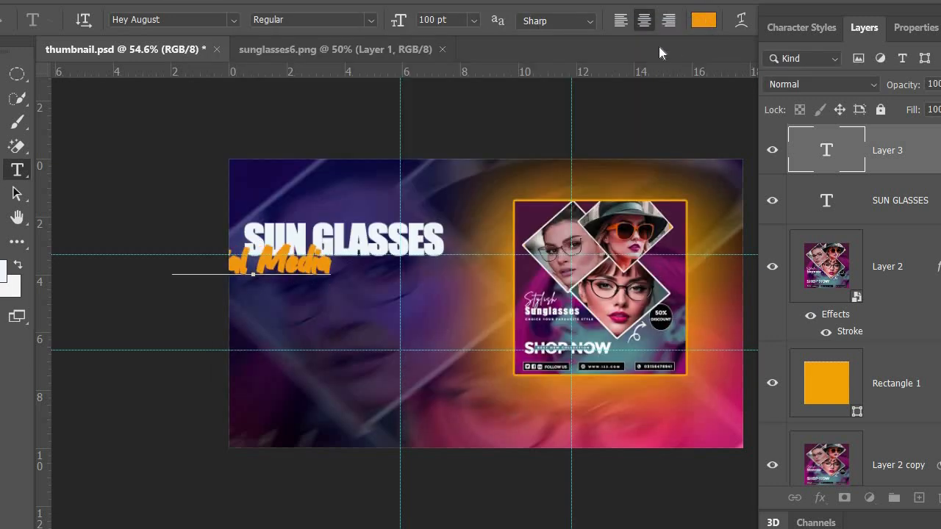
key(ctrl+Return)
key(v)
drag(280, 270, 358, 280)
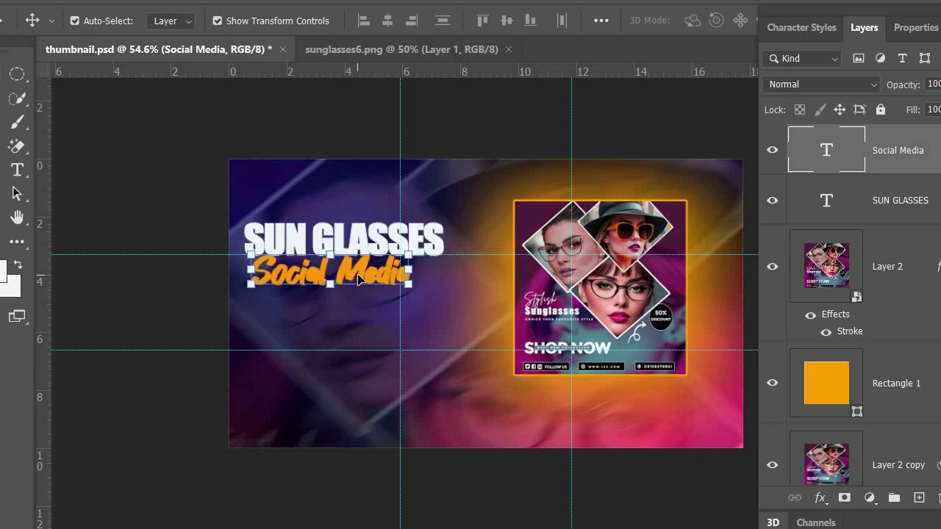
- Retype the SUN GLASSES heading as Sun Glasses and deselect it
double_click(442, 238)
text(Sn)
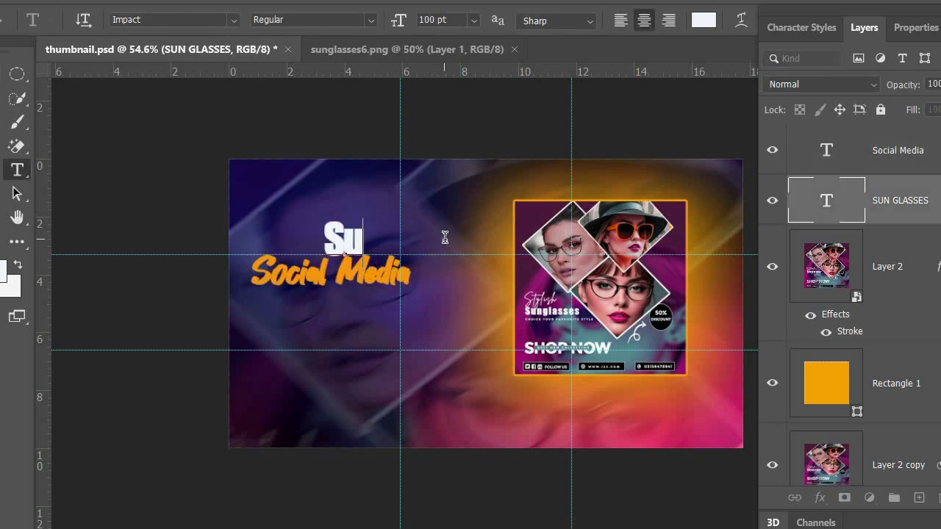
text(n glass)
key(BackSpace)
key(BackSpace)
key(BackSpace)
key(BackSpace)
key(BackSpace)
text(G)
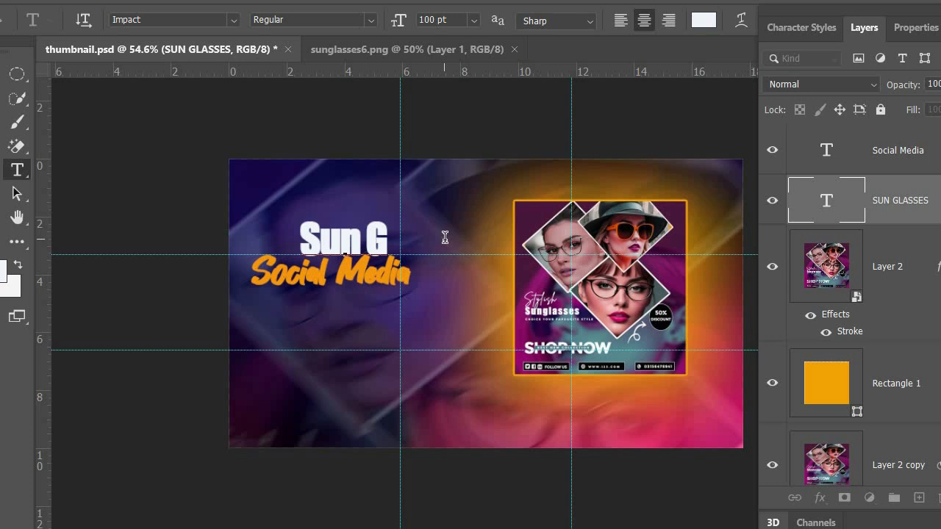
text(lasses)
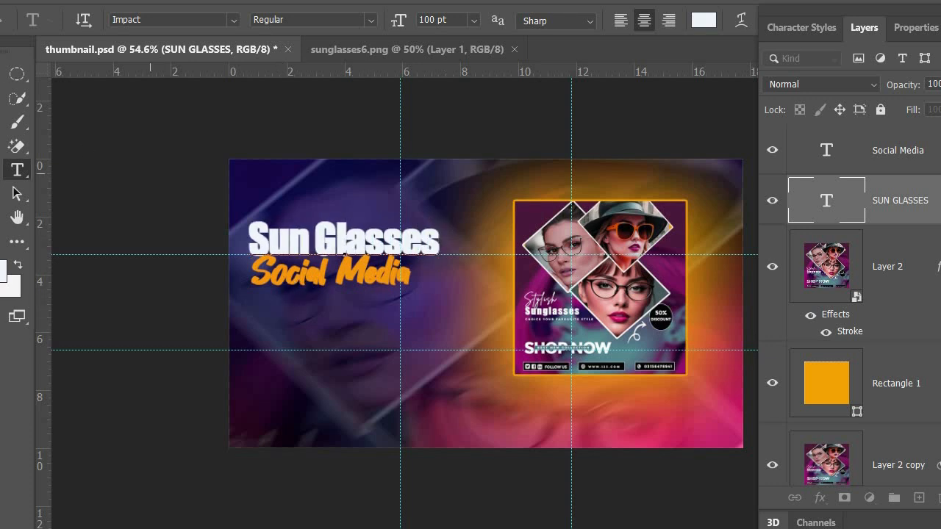
click(1, 73)
click(407, 81)
- Set the size of the Social Media text to 60 pt
double_click(827, 150)
click(447, 20)
text(60)
key(Return)
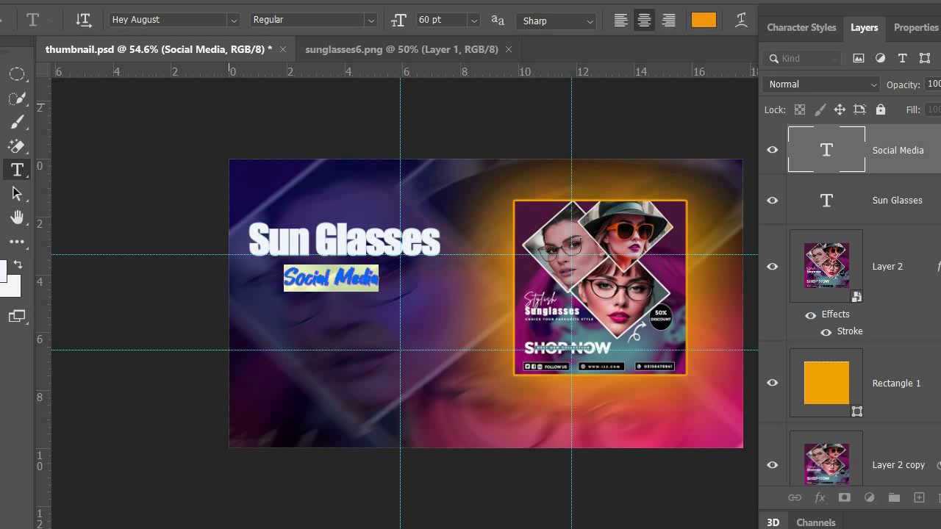
click(2, 73)
click(147, 169)
- Draw a rectangle about 215 by 39 px over the lower middle of the Sun Glasses heading and fill it with black
mouse_move(317, 273)
mouse_down()
mouse_move(319, 252)
mouse_move(329, 263)
mouse_move(378, 255)
mouse_up()
click(146, 225)
key(u)
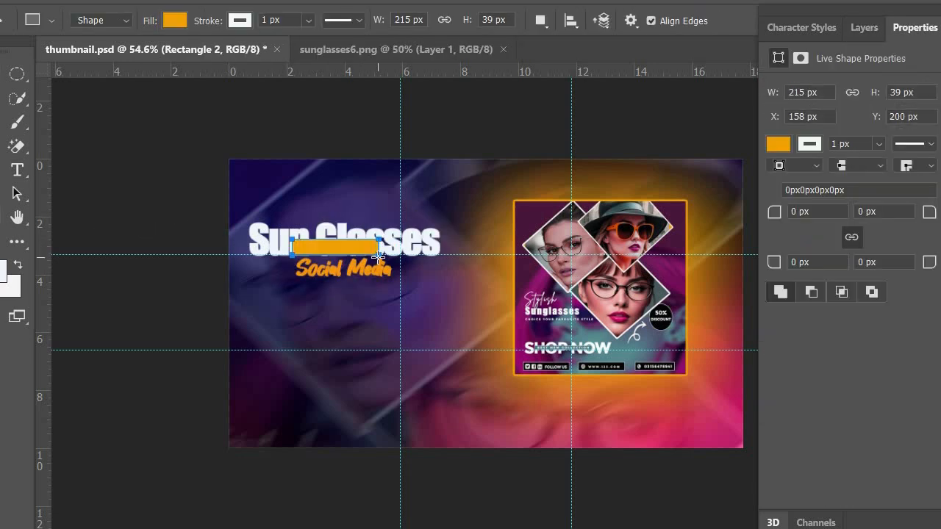
click(175, 20)
click(291, 118)
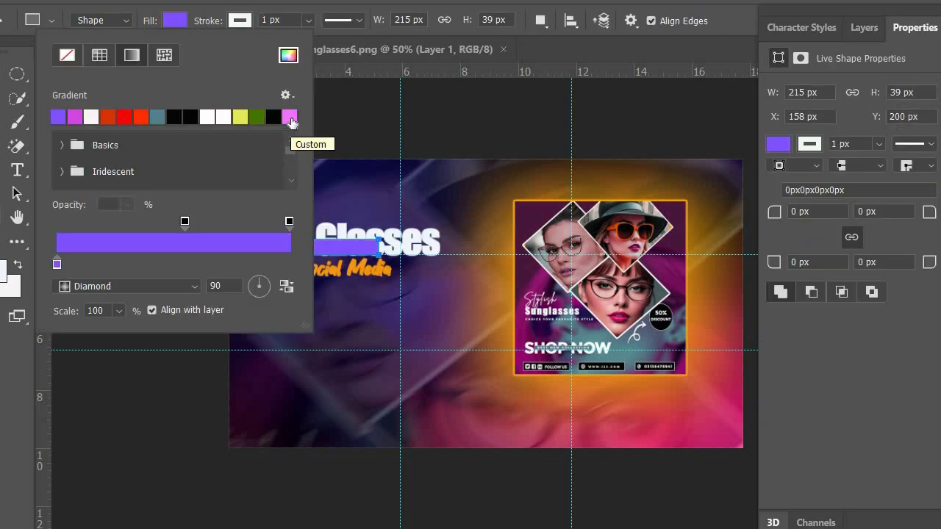
click(272, 118)
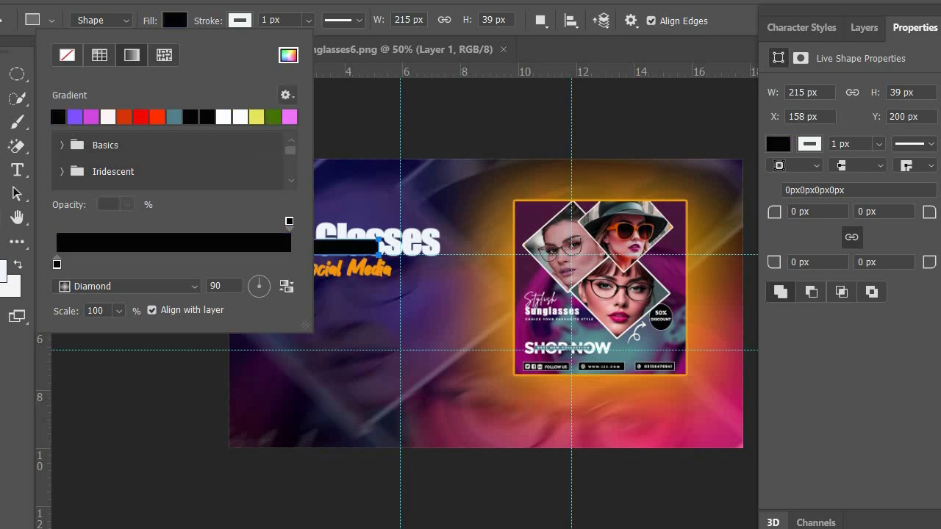
key(v)
key(ctrl+t)
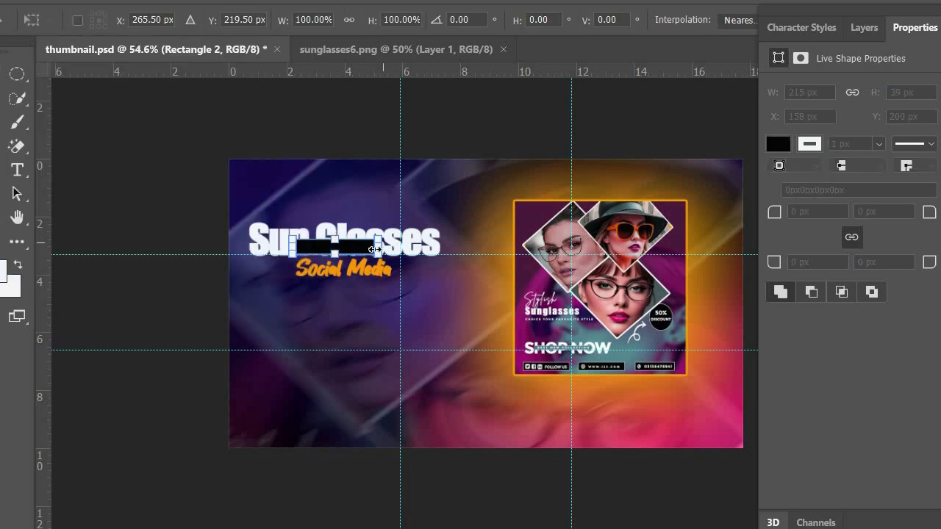
key(Return)
- Change the Social Media text to white and set its size to 48 pt
double_click(343, 269)
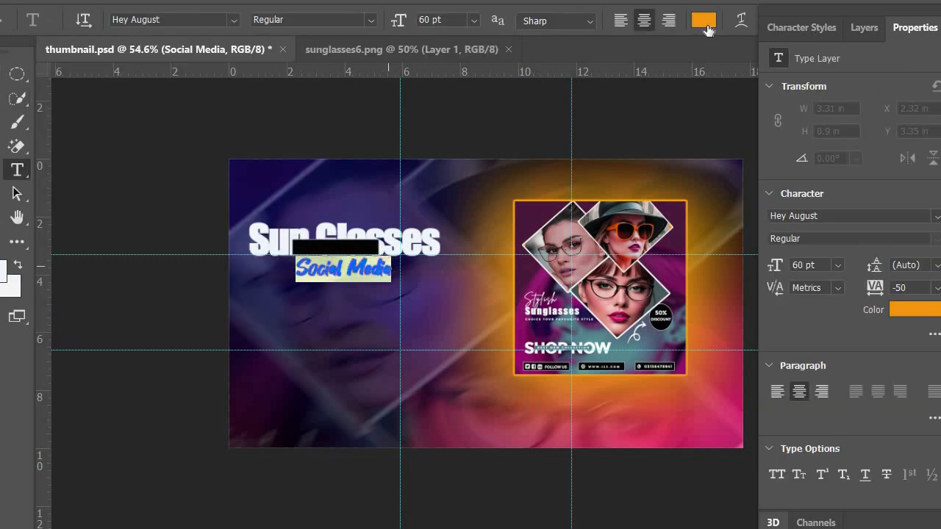
click(704, 22)
text(ffffff)
key(Return)
click(474, 20)
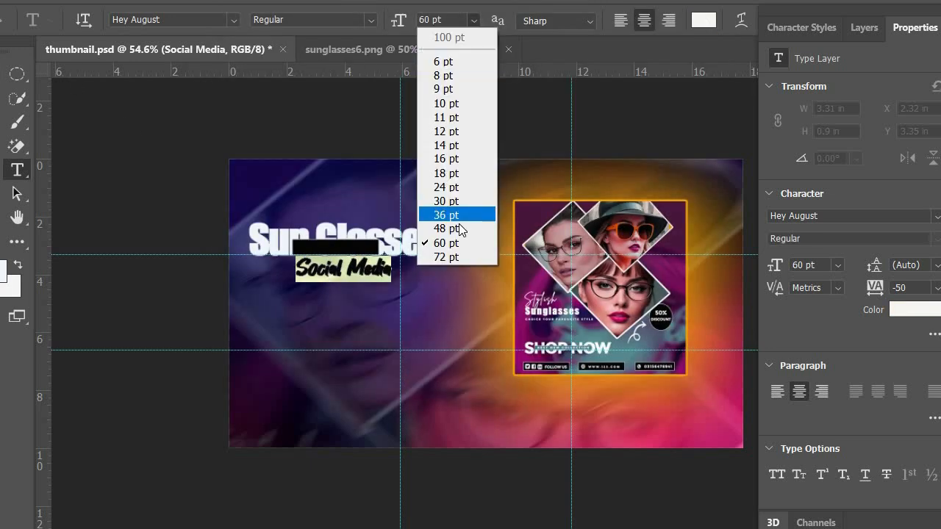
click(450, 227)
key(ctrl+Return)
key(v)
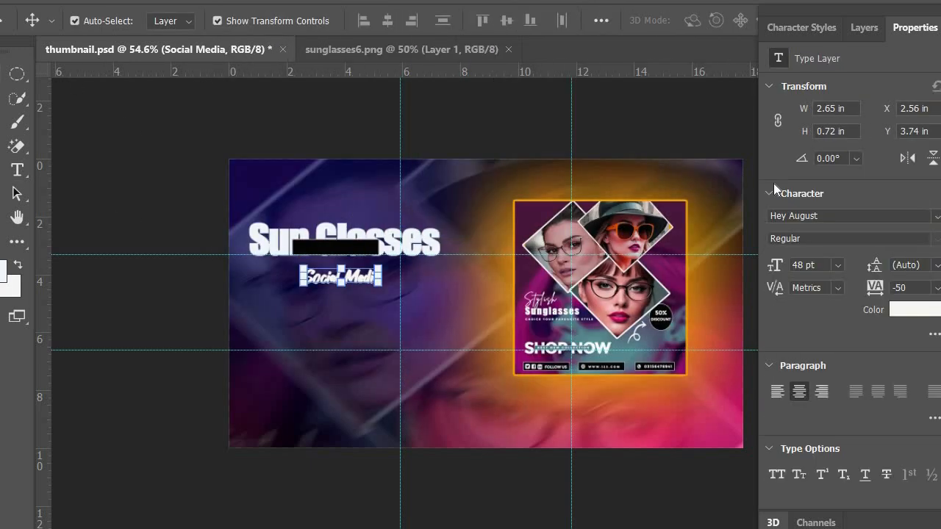
- Bring the Social Media layer above Rectangle 2 and position the text inside the black rectangle
click(864, 28)
drag(872, 225, 184, 283)
drag(117, 253, 112, 224)
click(107, 219)
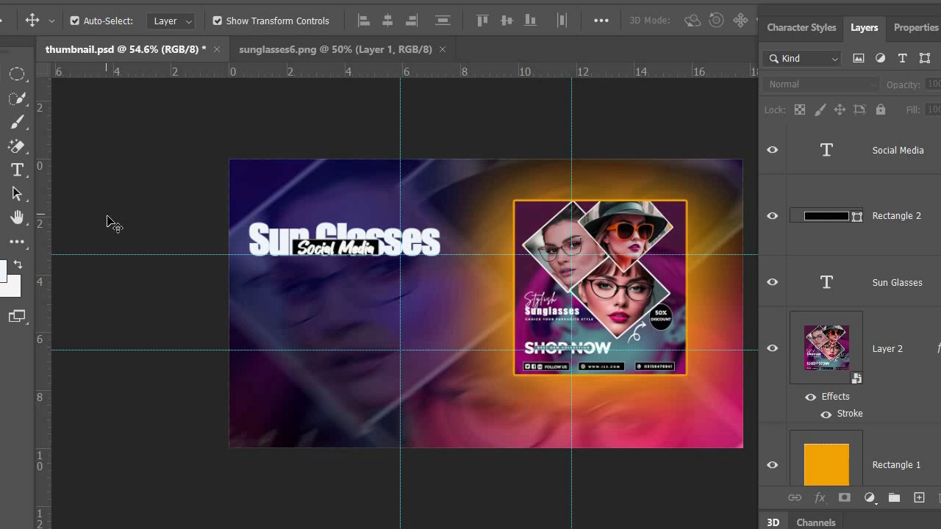
- Enlarge the Sun Glasses heading to 200 pt, reduce it to 150 pt, and move it back within the canvas
double_click(416, 242)
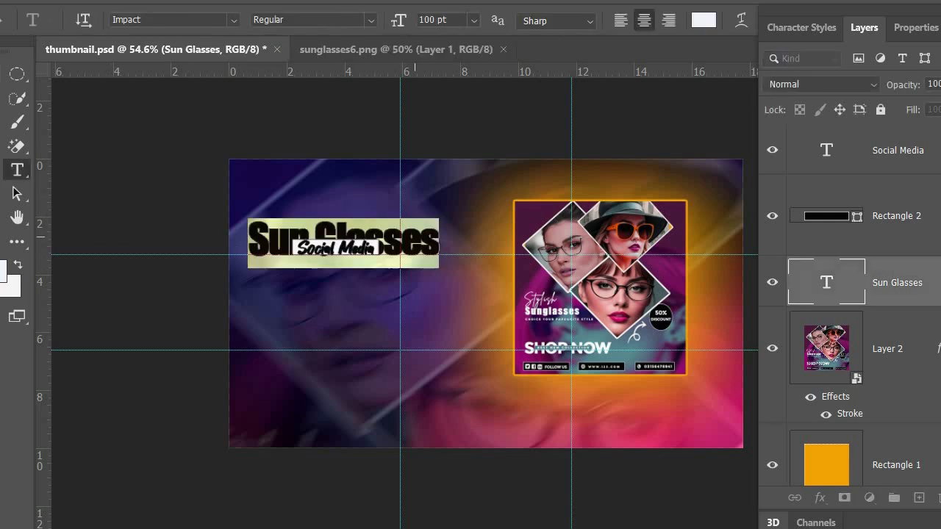
text(200)
key(Return)
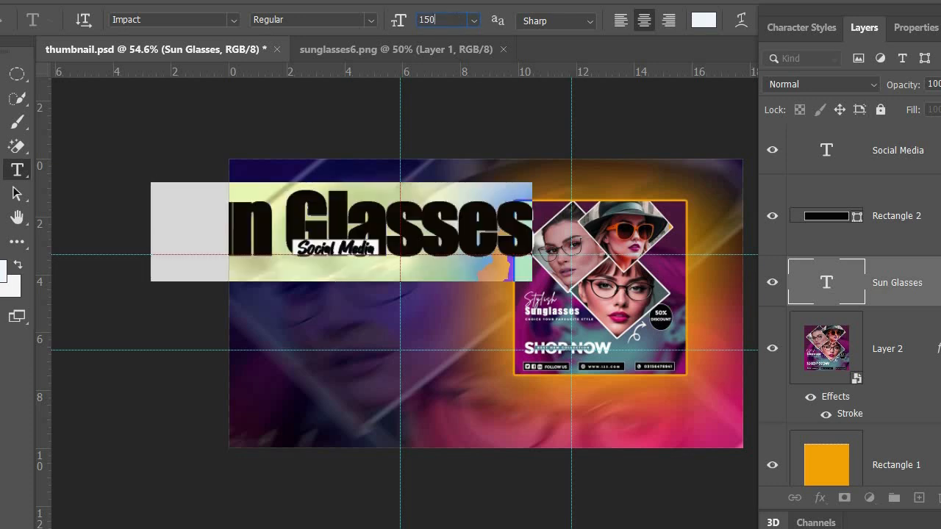
text(150)
key(Return)
drag(358, 228, 394, 239)
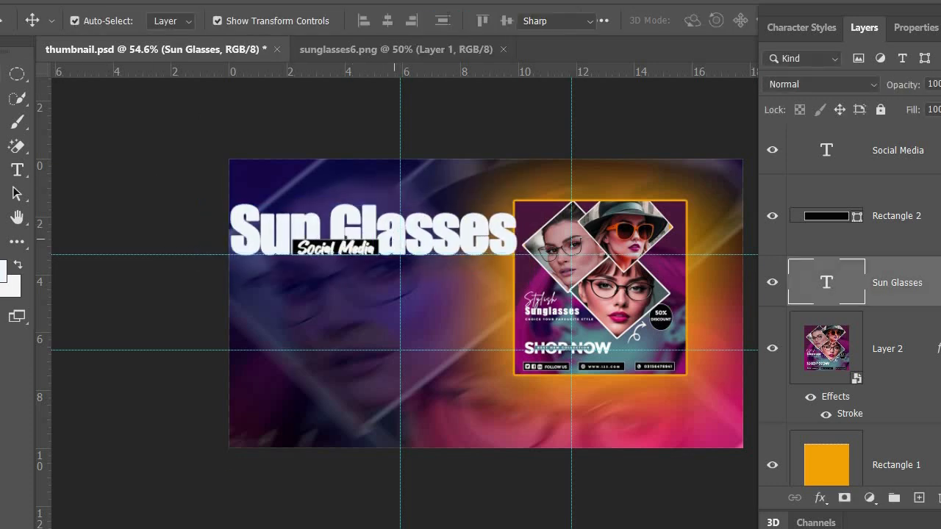
- Set the size of the Sun Glasses heading to 120 pt
double_click(394, 239)
text(120)
key(Return)
key(ctrl+Return)
key(v)
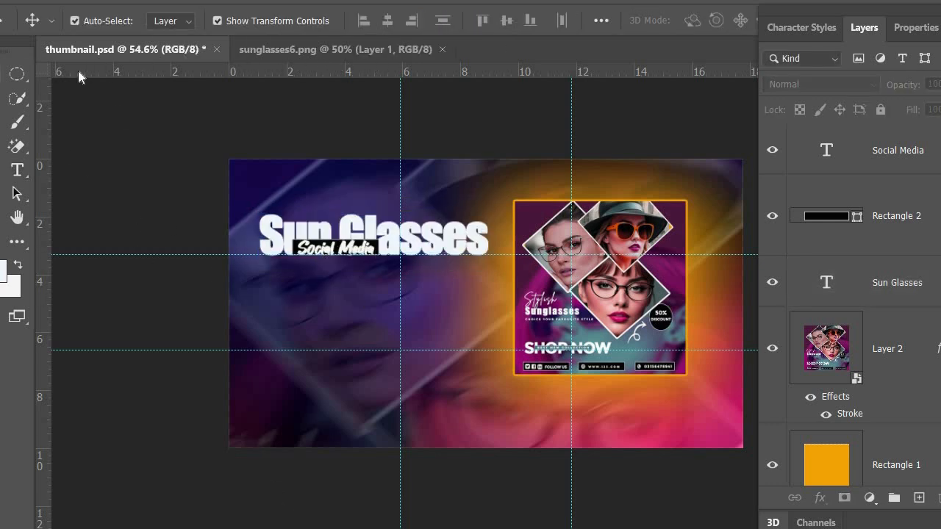
- Add the text "post design" below the Sun Glasses heading in the Brittany Signature font at 48 pt
key(t)
click(207, 22)
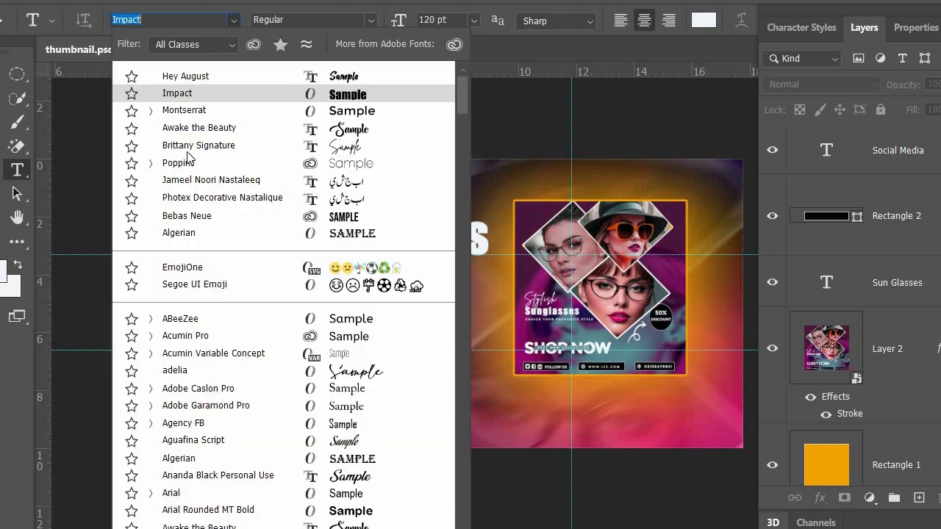
click(190, 153)
click(268, 282)
click(474, 20)
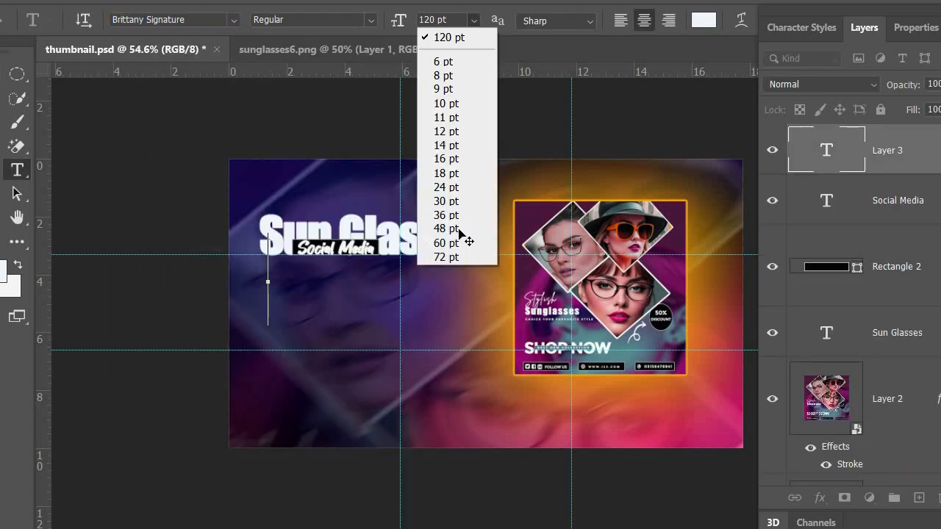
click(460, 228)
text(post design)
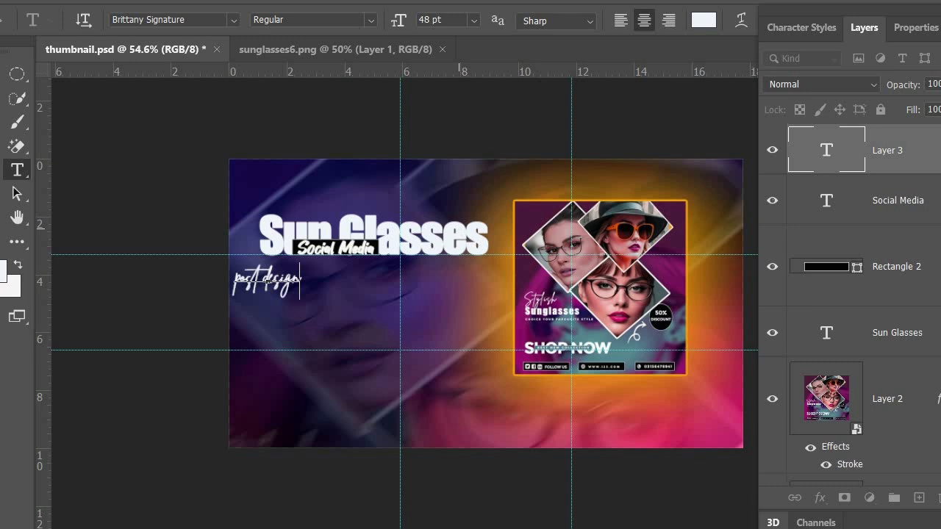
click(0, 73)
- Move the post design text toward the middle of the heading and set its size to 60 pt
drag(270, 278, 305, 278)
double_click(301, 278)
click(474, 20)
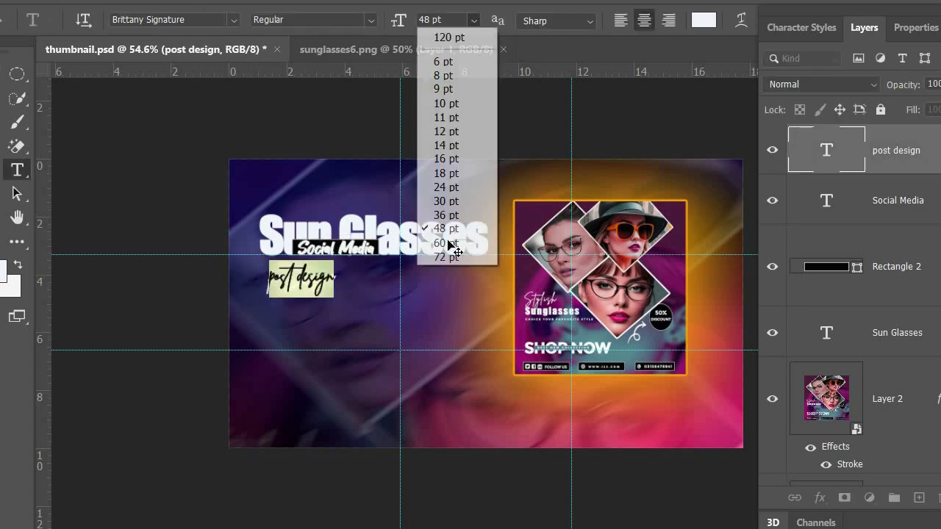
click(452, 238)
click(100, 160)
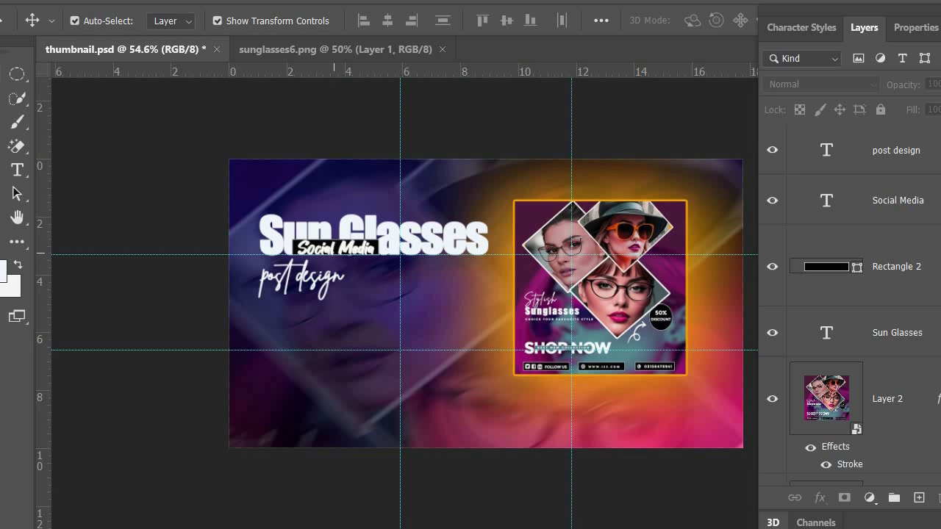
- Change the Social Media text to Montserrat Bold at 30 pt
double_click(322, 247)
click(170, 20)
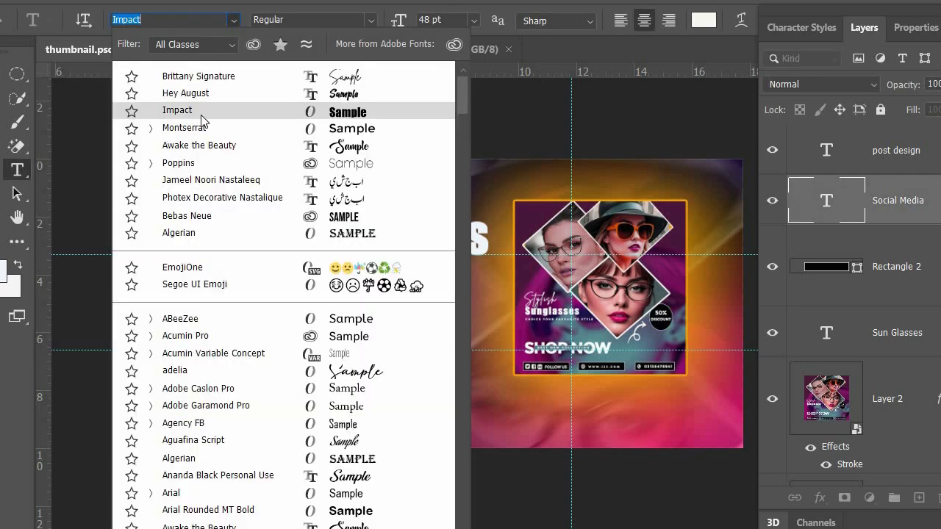
click(206, 125)
click(480, 20)
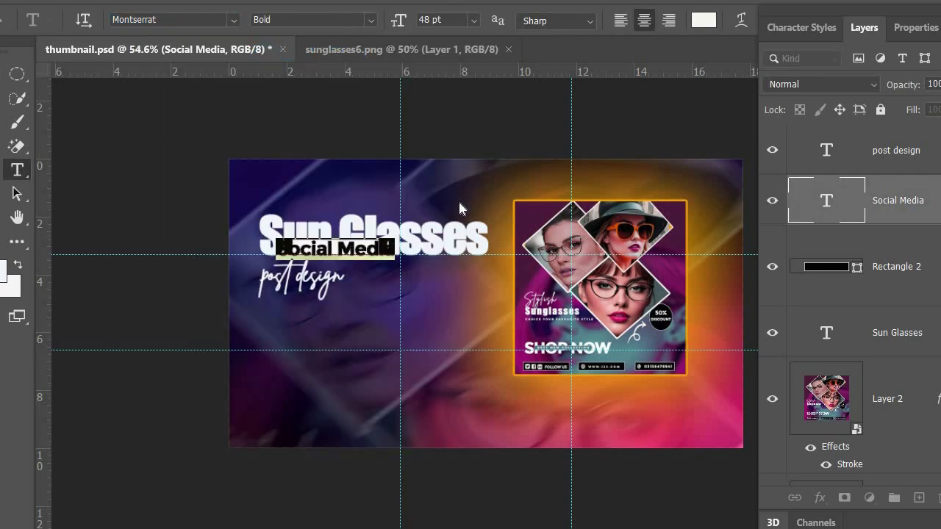
click(458, 200)
click(101, 202)
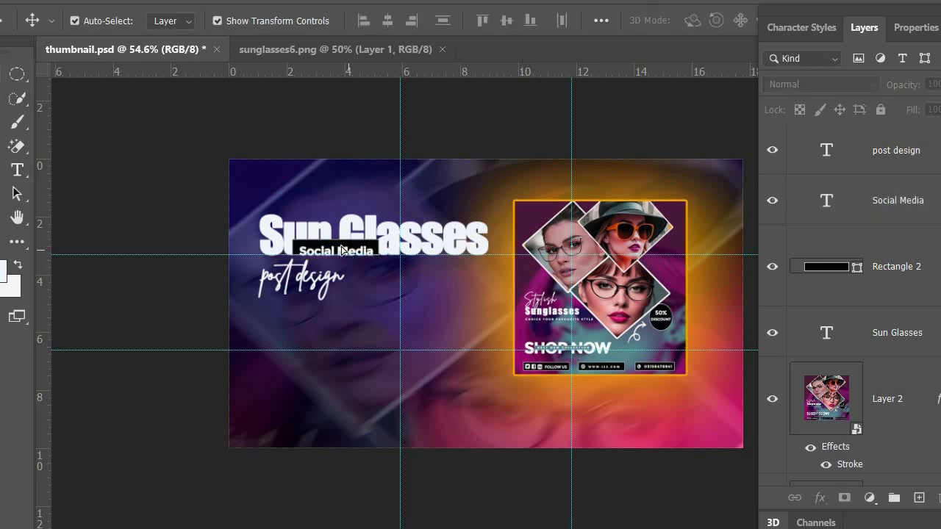
- Stretch the black rectangle behind the Social Media text to 180% width
drag(343, 250, 448, 248)
click(145, 232)
click(372, 250)
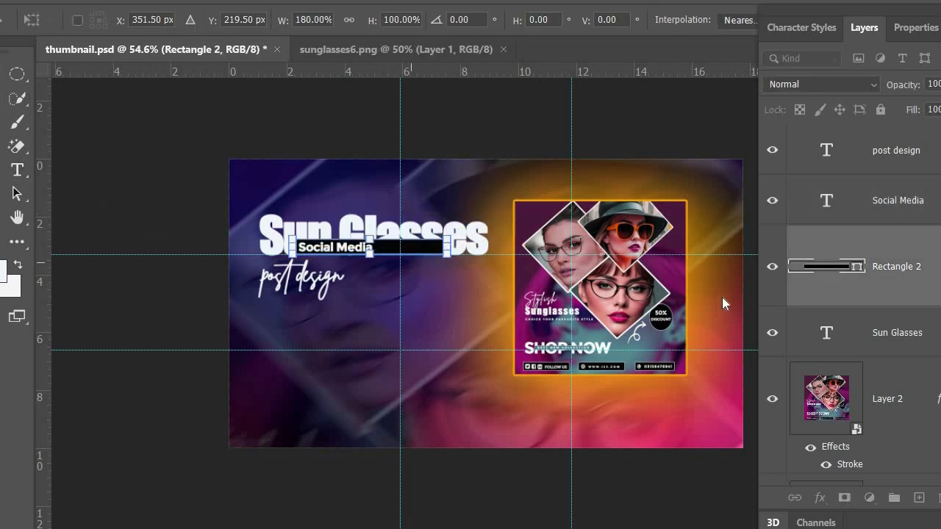
key(Return)
- Recolour the gradient fill of Rectangle 2 with a maroon sampled from the artwork
double_click(825, 267)
click(169, 99)
click(450, 276)
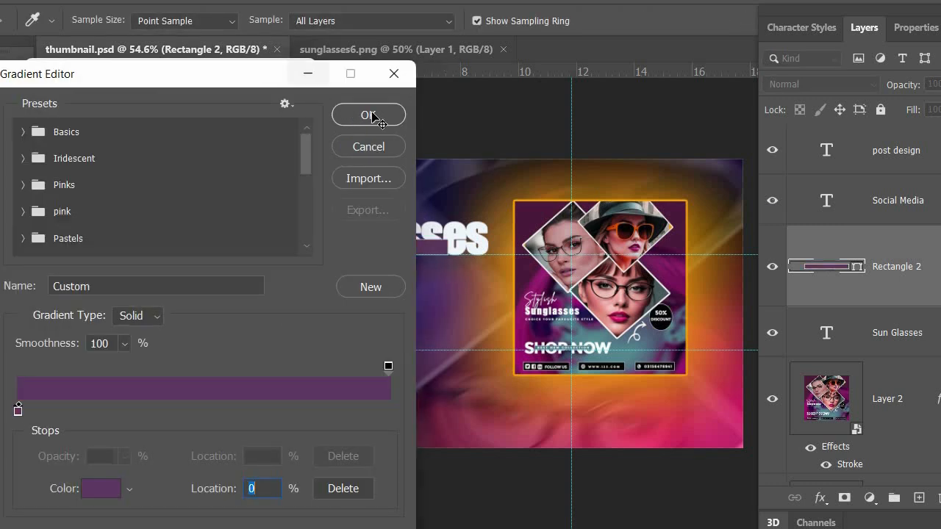
click(372, 115)
click(125, 101)
click(20, 410)
click(439, 278)
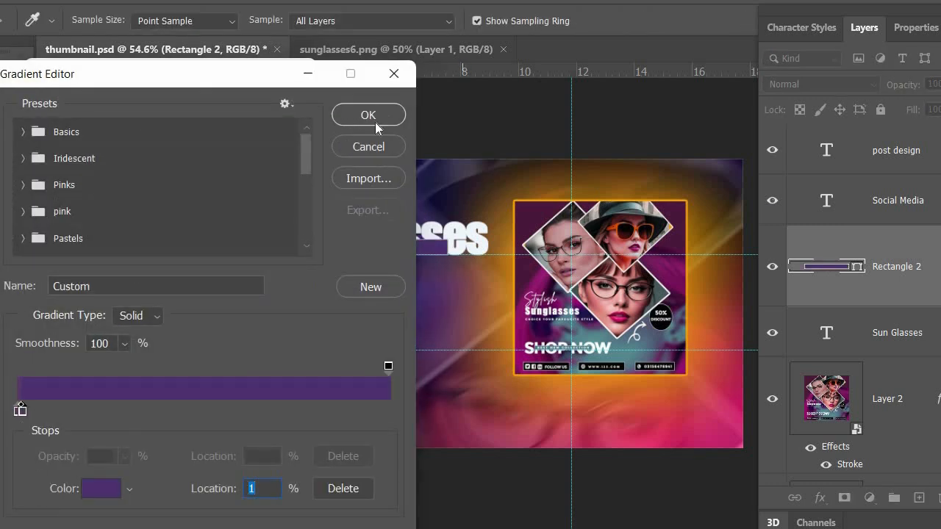
click(368, 115)
key(Return)
- Set the Social Media text's tracking to 200 and its size to 24 pt
click(897, 200)
key(t)
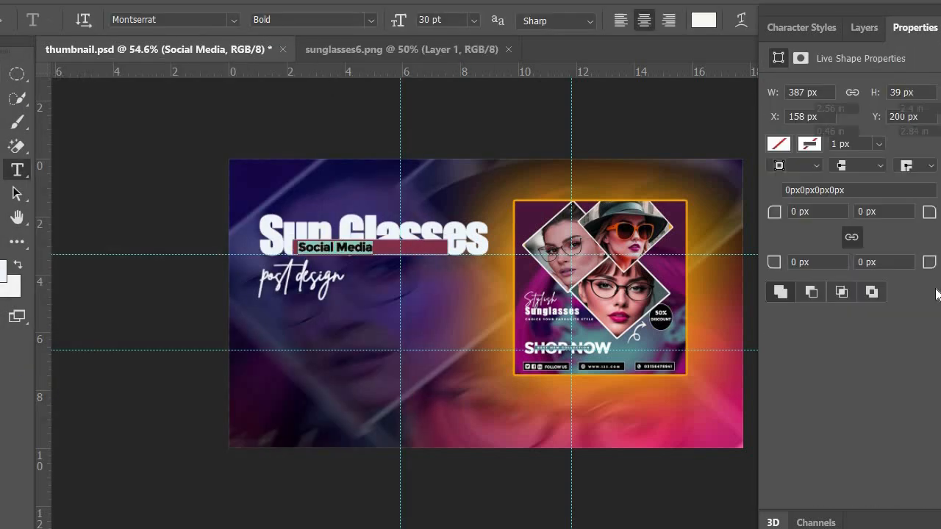
click(936, 288)
click(919, 491)
click(936, 288)
click(919, 506)
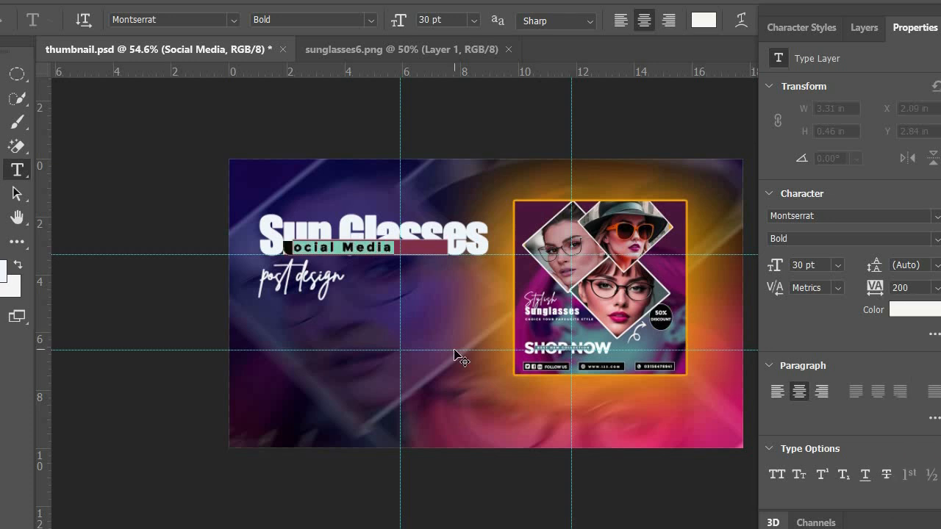
click(474, 20)
click(460, 188)
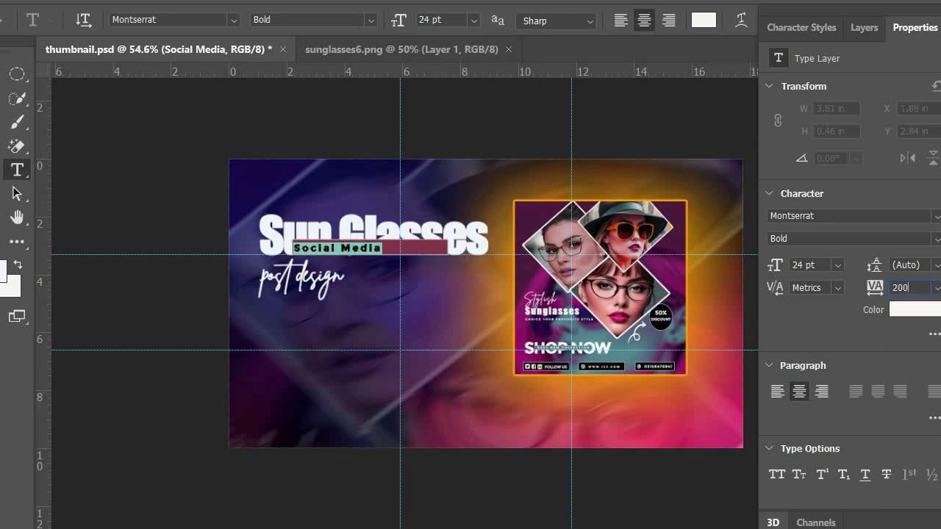
- Set the Social Media text's tracking to 500 and shift it about 1.1 in horizontally within the maroon rectangle
text(500)
click(0, 73)
click(158, 143)
drag(320, 246, 352, 246)
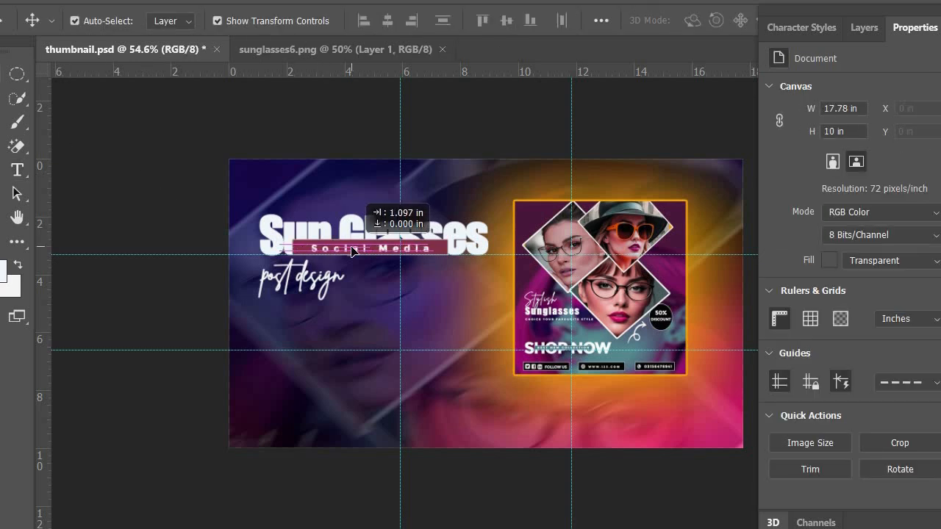
- Widen the Social Media letter spacing by setting its tracking to 700
double_click(352, 249)
key(BackSpace)
key(BackSpace)
key(BackSpace)
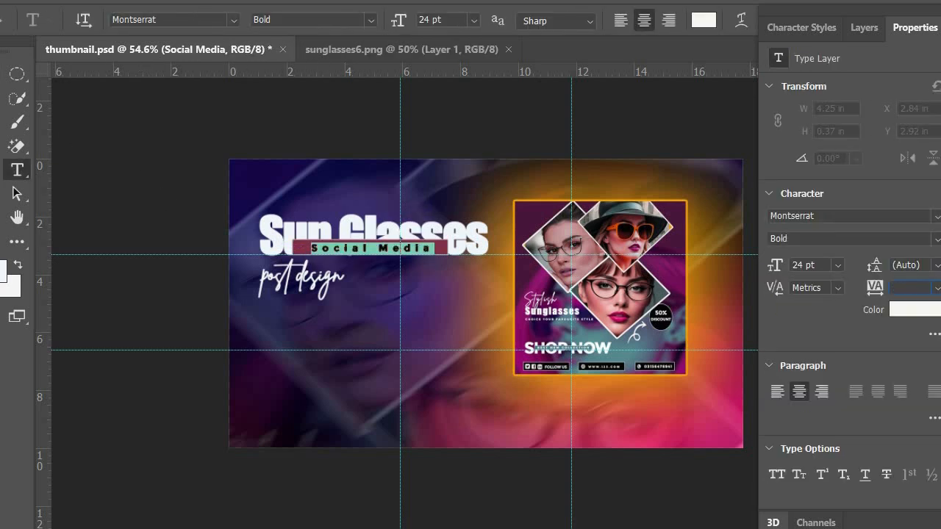
text(700)
key(Return)
key(ctrl+Return)
key(v)
click(208, 250)
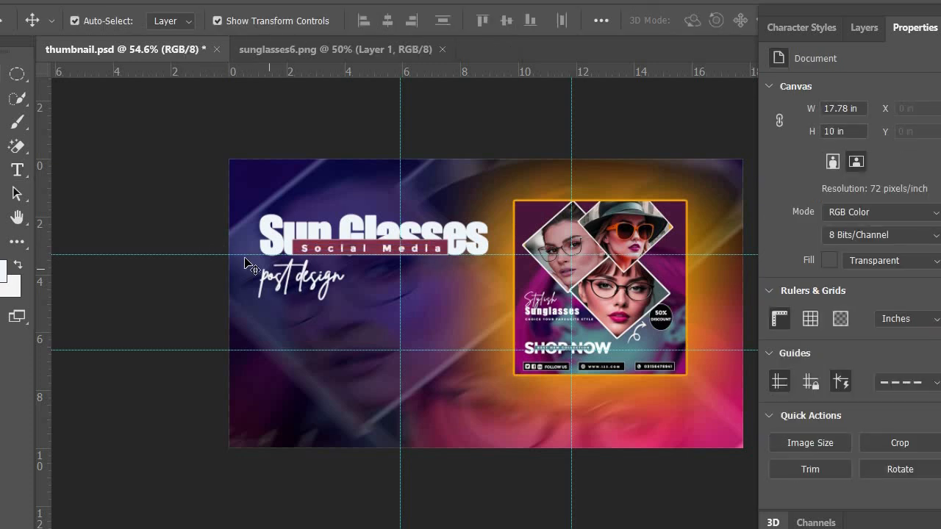
- Save the document and draw an orange rectangle about 475 × 103 px below the post design text
key(ctrl+s)
key(u)
drag(274, 331, 465, 372)
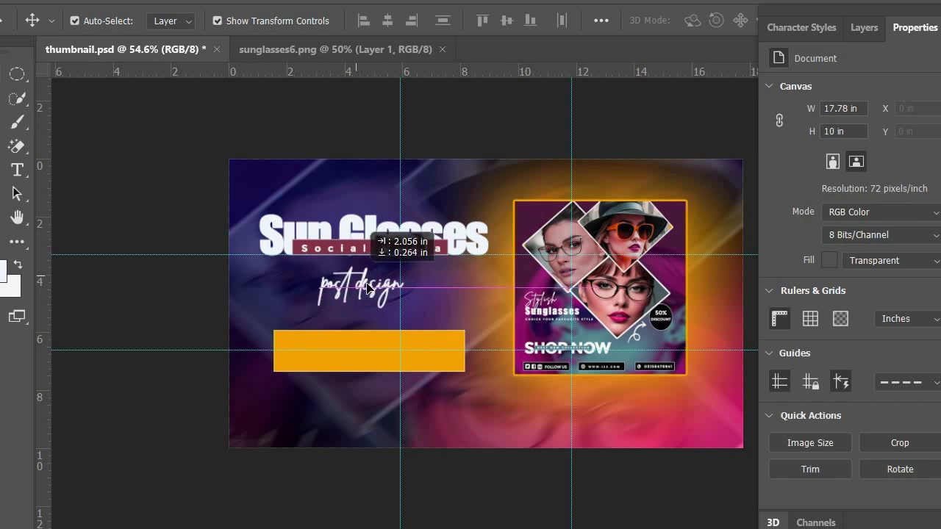
- Centre the post design text beneath the Social Media label and change it to Hey August at 72 pt
double_click(324, 278)
click(234, 19)
click(208, 110)
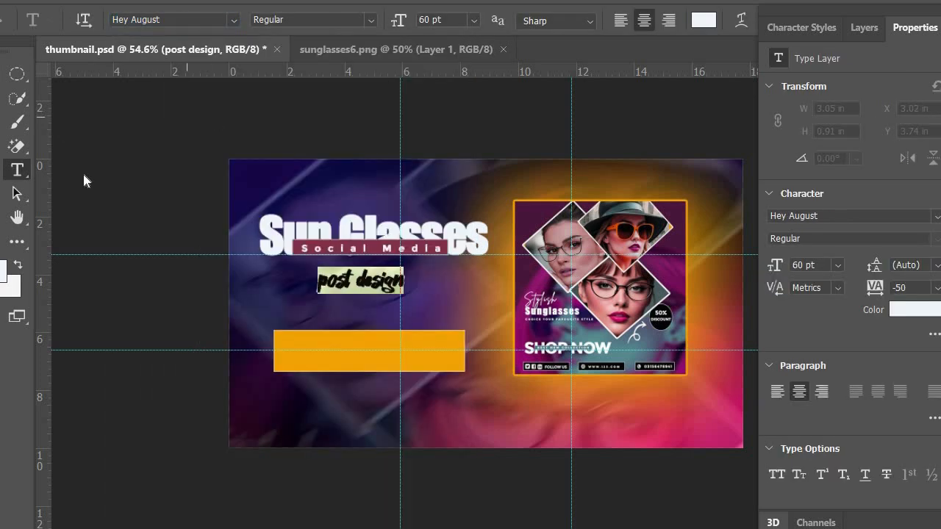
click(474, 21)
key(Return)
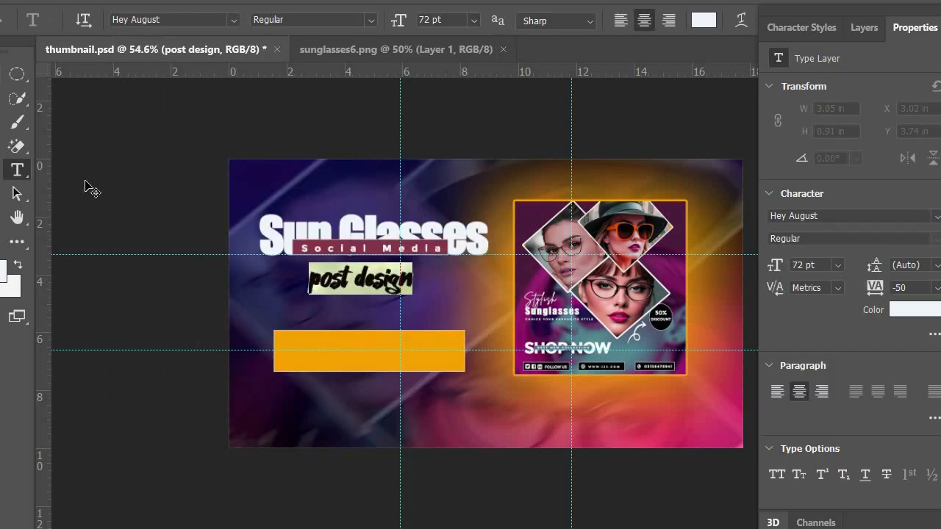
key(ctrl+Return)
key(v)
- Give Rectangle 3 a gradient fill in the maroon sampled from the Social Media rectangle
click(360, 339)
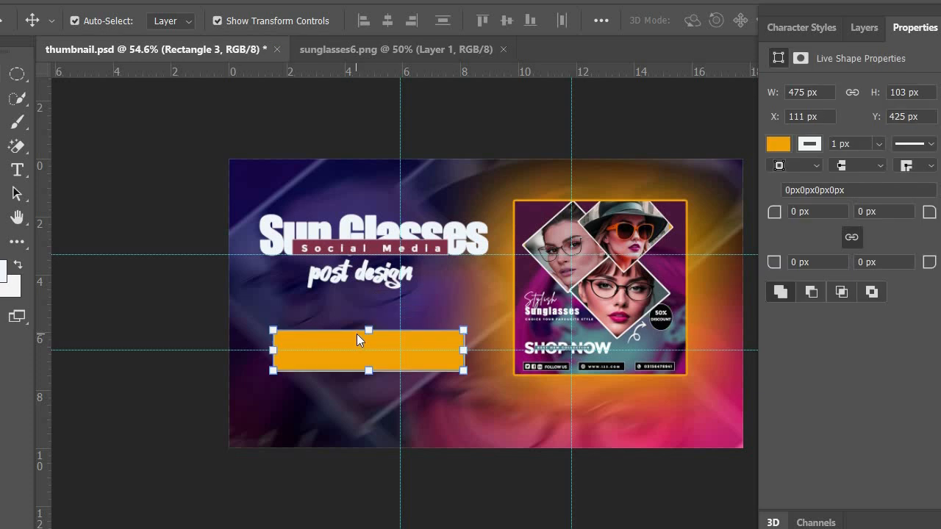
click(864, 27)
double_click(827, 165)
click(142, 107)
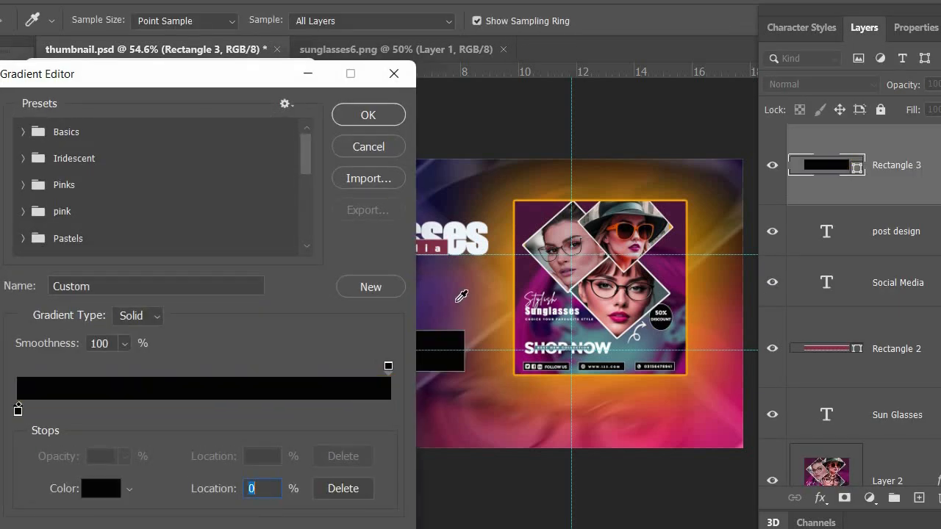
click(450, 286)
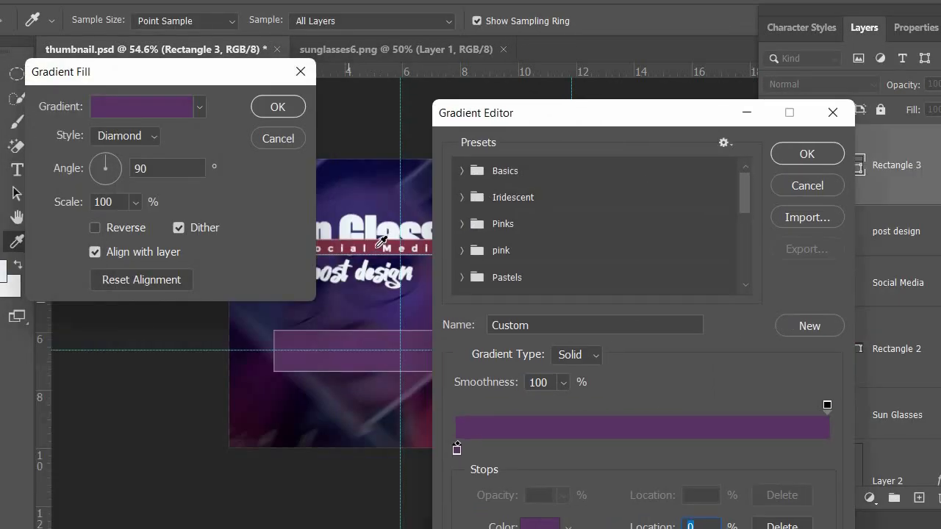
click(380, 242)
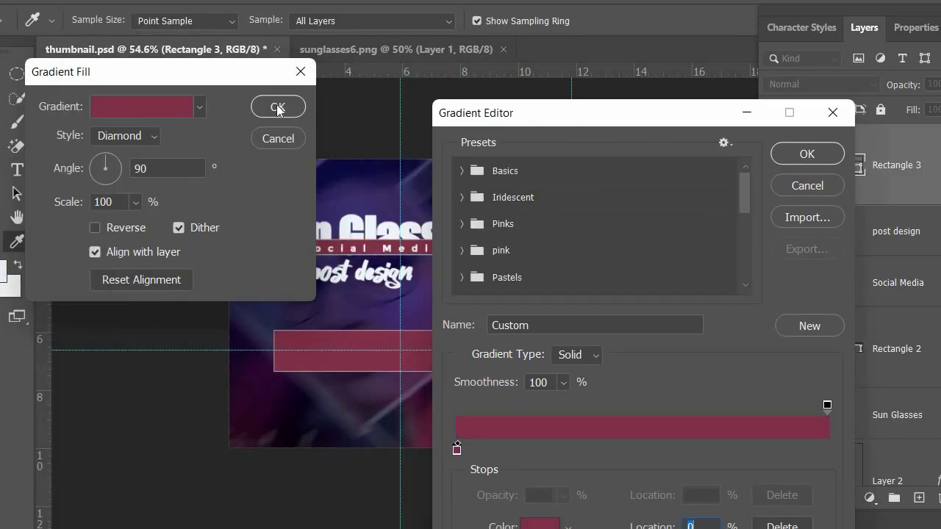
key(Return)
click(278, 107)
click(51, 175)
- Start a new text line inside the large maroon rectangle and set it to Montserrat Bold at 36 pt
key(t)
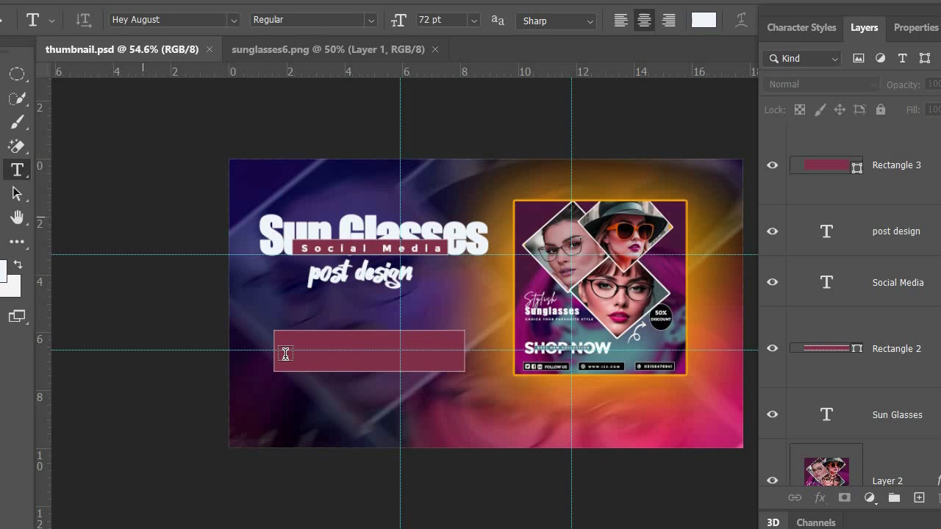
click(284, 356)
click(473, 20)
click(441, 213)
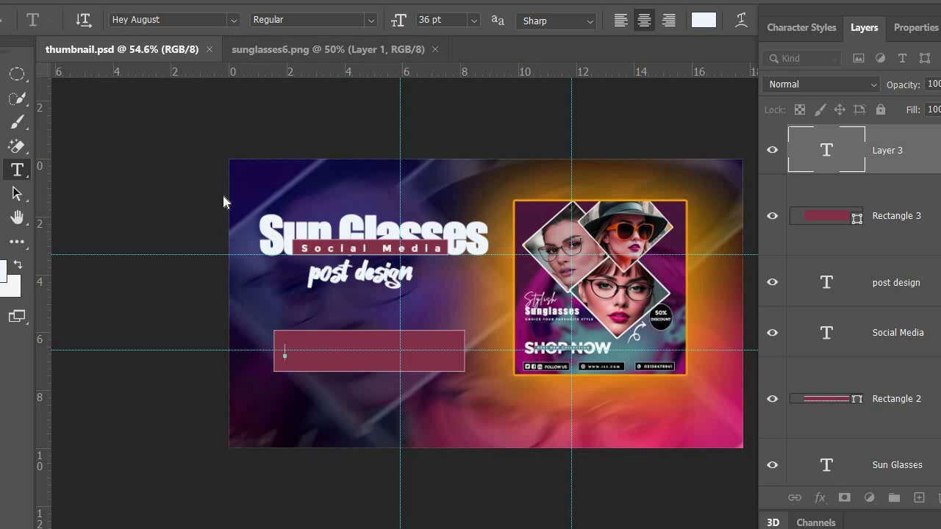
click(233, 20)
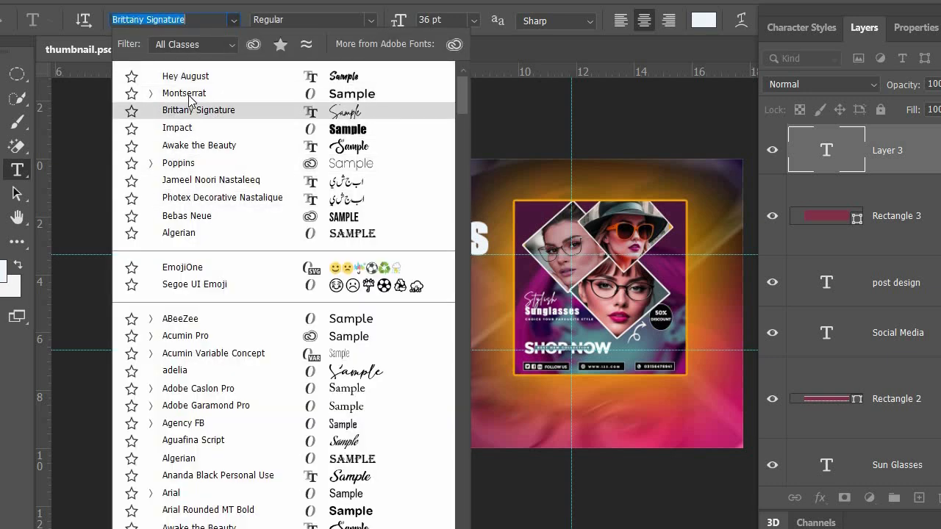
click(184, 93)
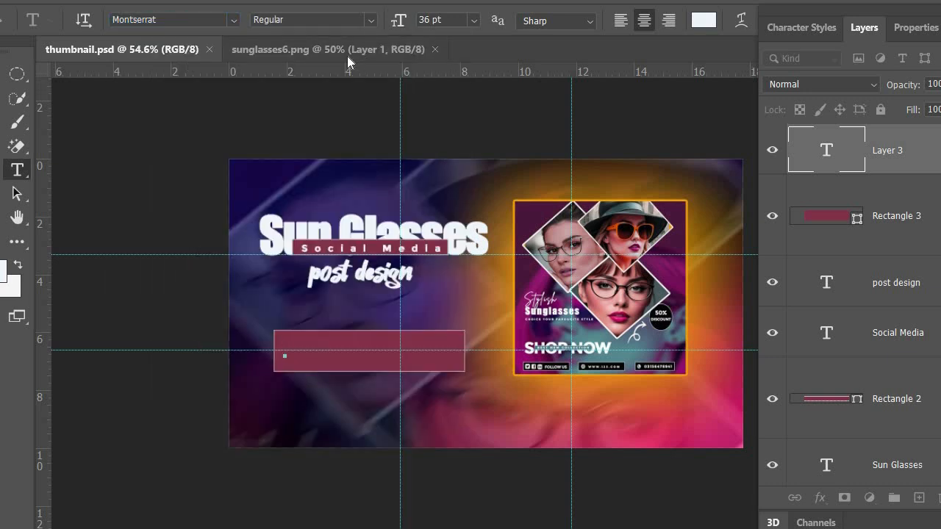
click(371, 20)
click(347, 56)
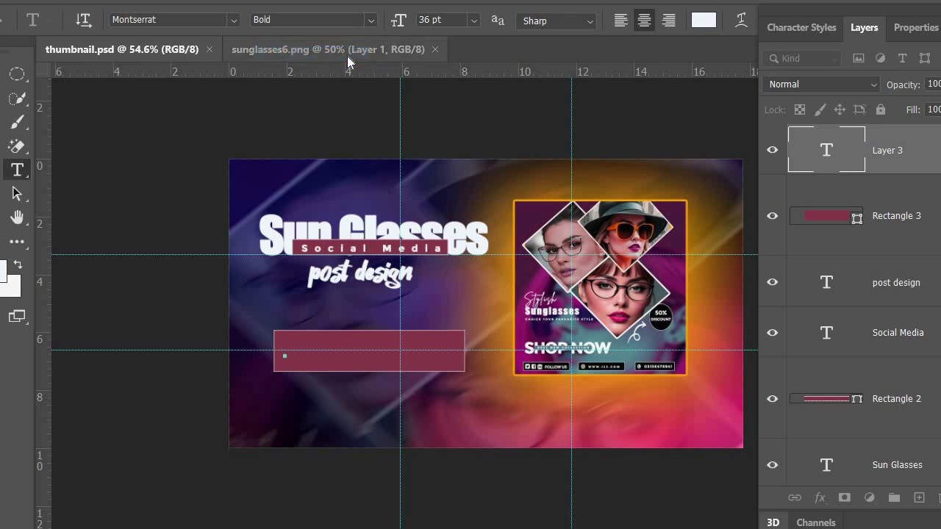
- Enter the text THUMBNAIL TUTORIAL on the new text line at the large maroon rectangle and commit it
text(TH)
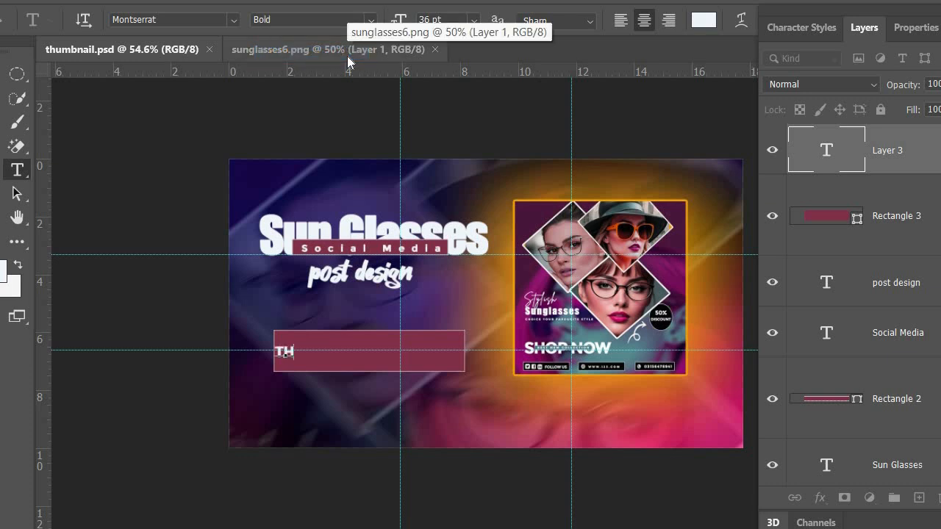
text(UMBN)
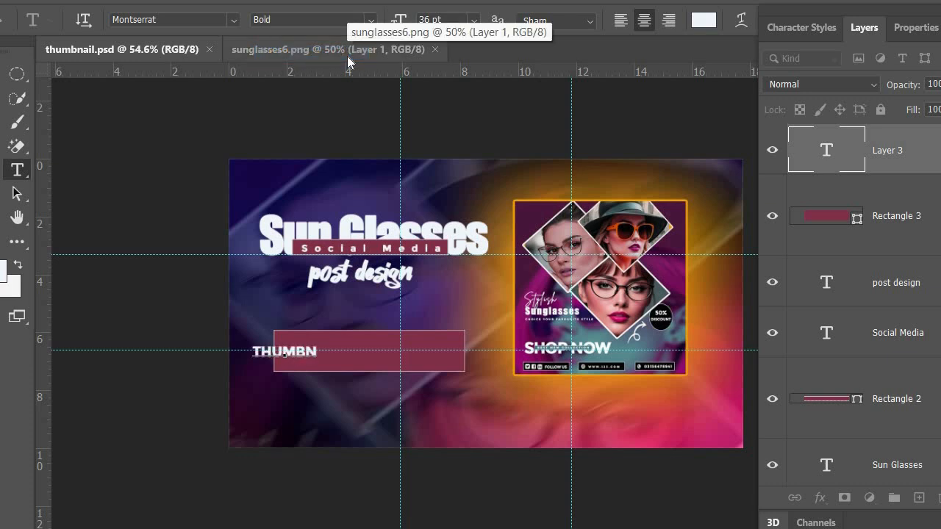
text(AI)
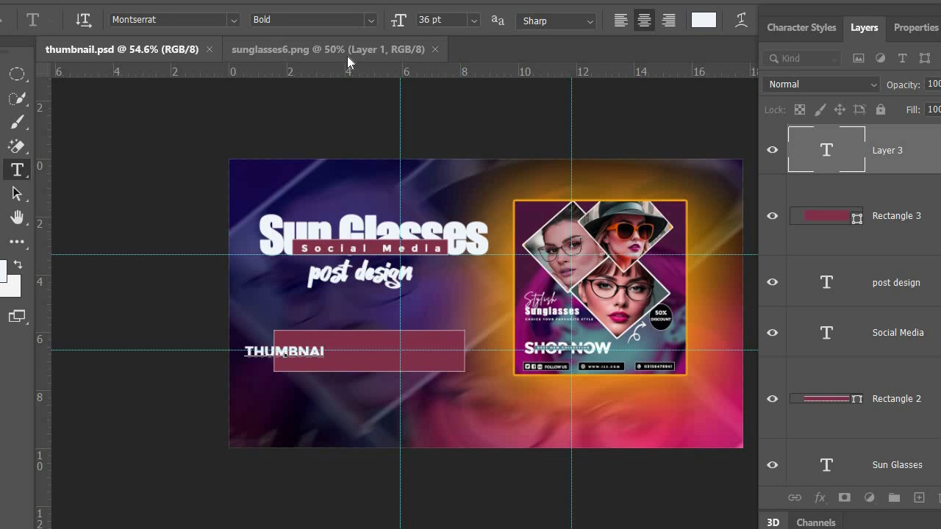
text(L)
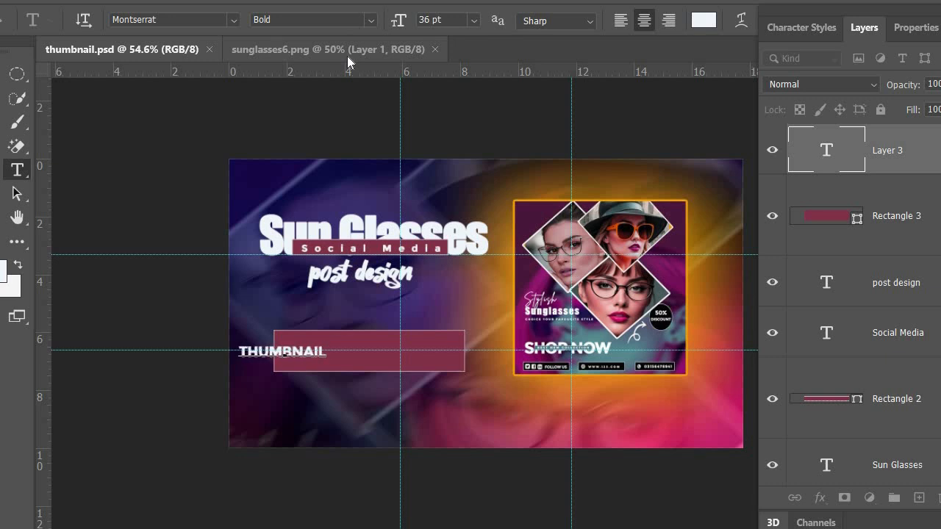
text( TU)
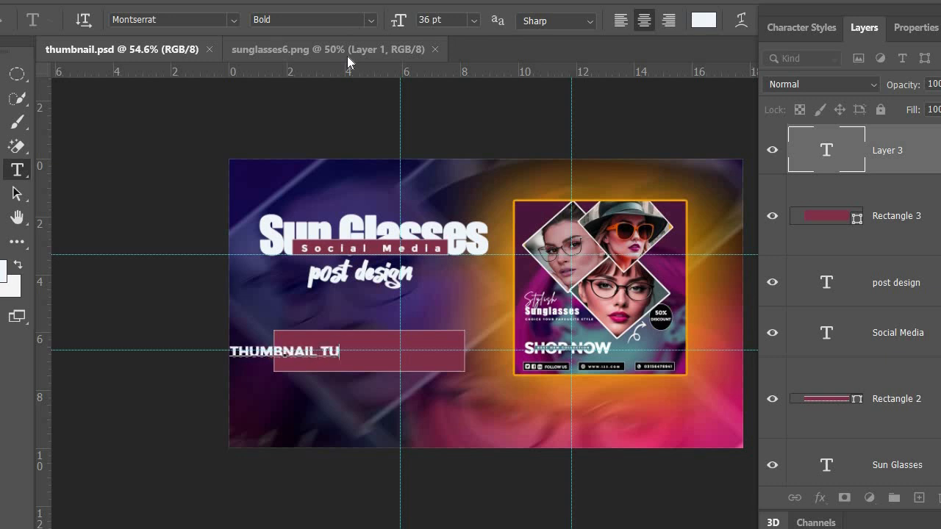
text(TOR)
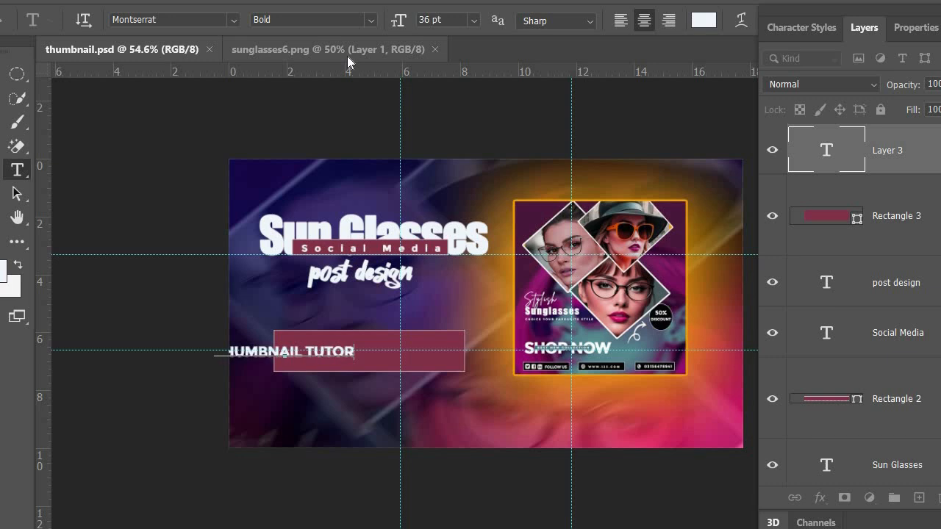
text(IA)
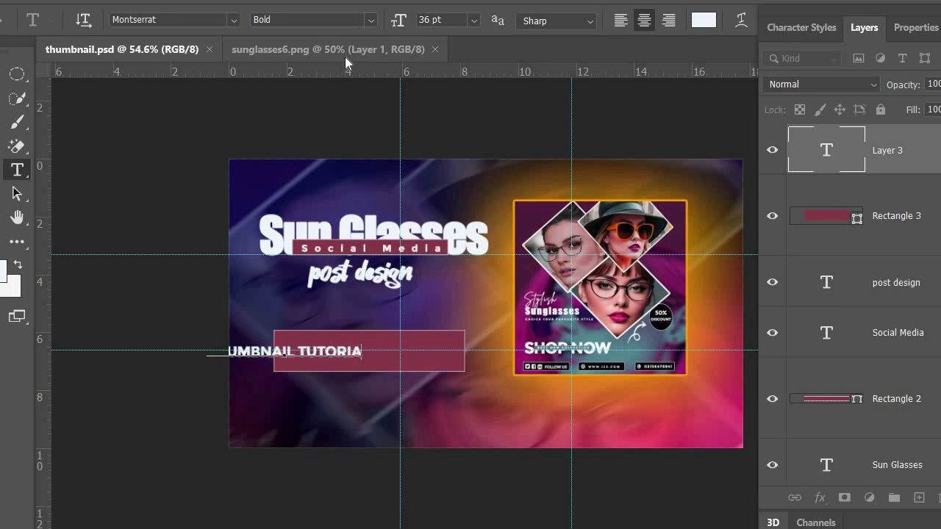
text(L)
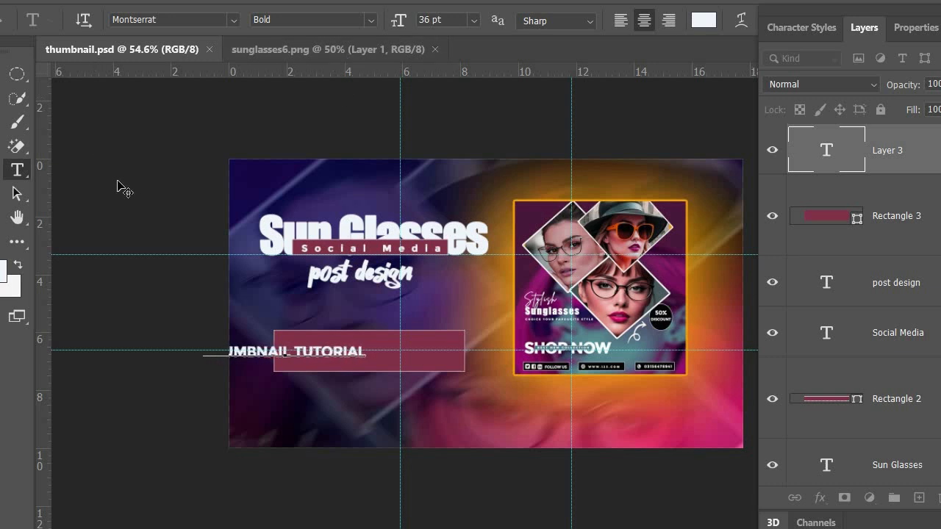
key(ctrl+Return)
- Centre the THUMBNAIL TUTORIAL text inside the large maroon rectangle, deselect it and save the document
key(v)
click(314, 353)
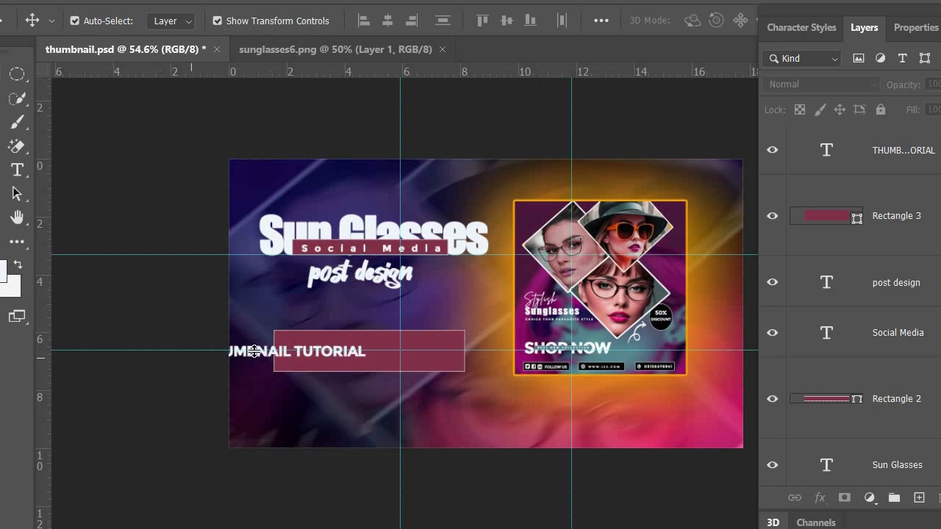
drag(261, 352, 131, 425)
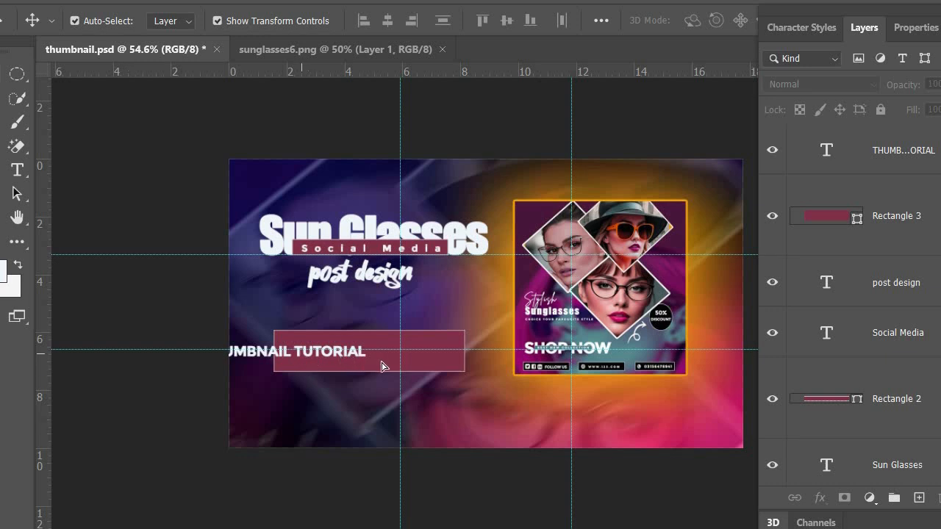
drag(353, 353, 434, 357)
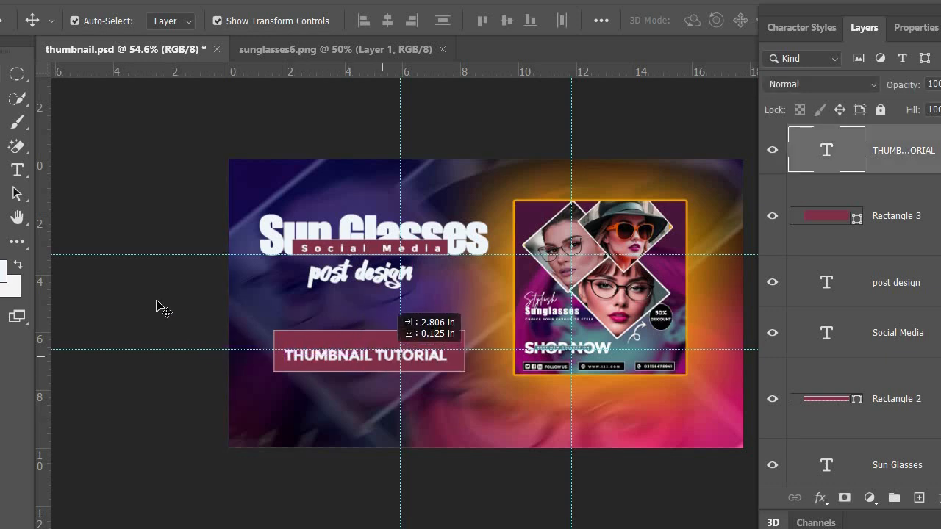
key(shift+Up)
click(153, 301)
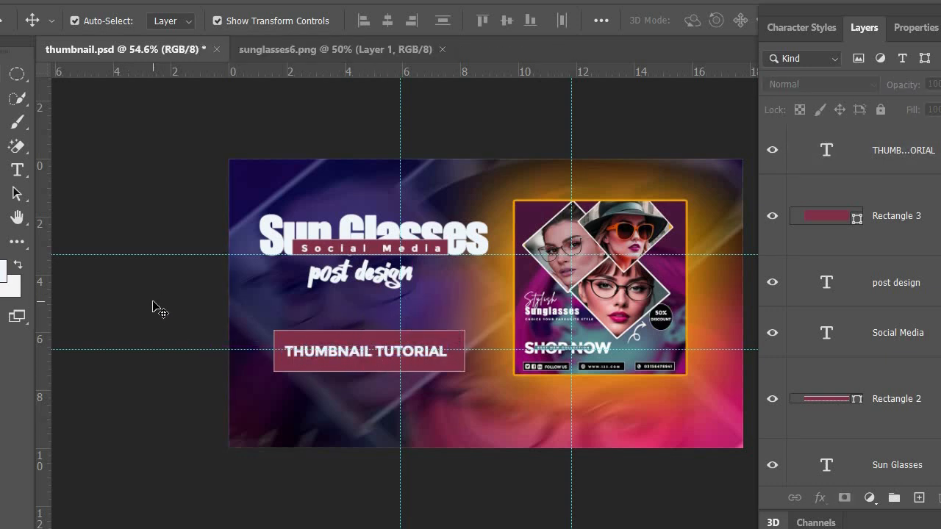
key(ctrl)
key(ctrl+s)
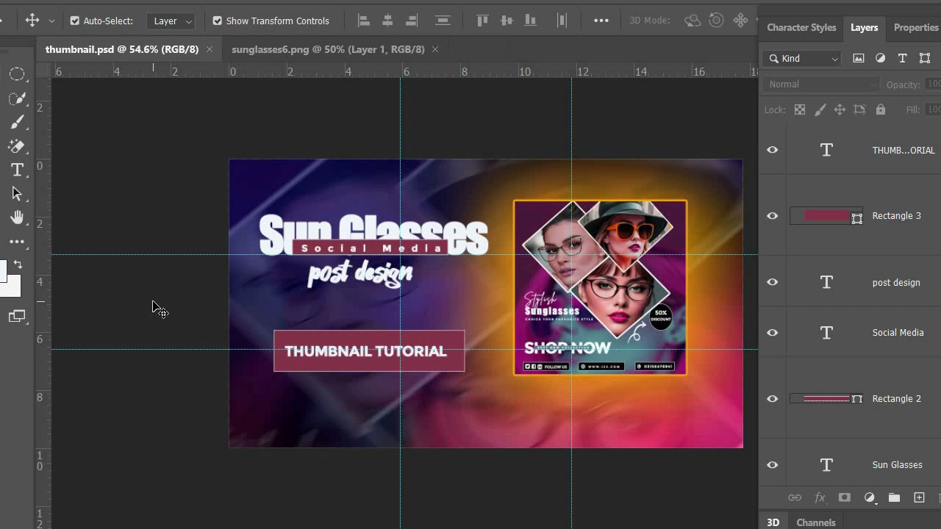